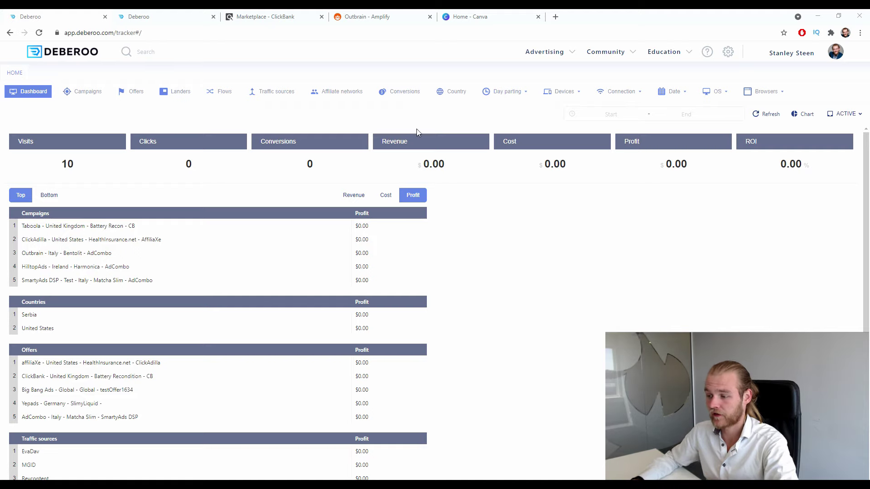
Step: Switch to the ClickBank marketplace and list the offers in the Health & Fitness category
left_click(257, 14)
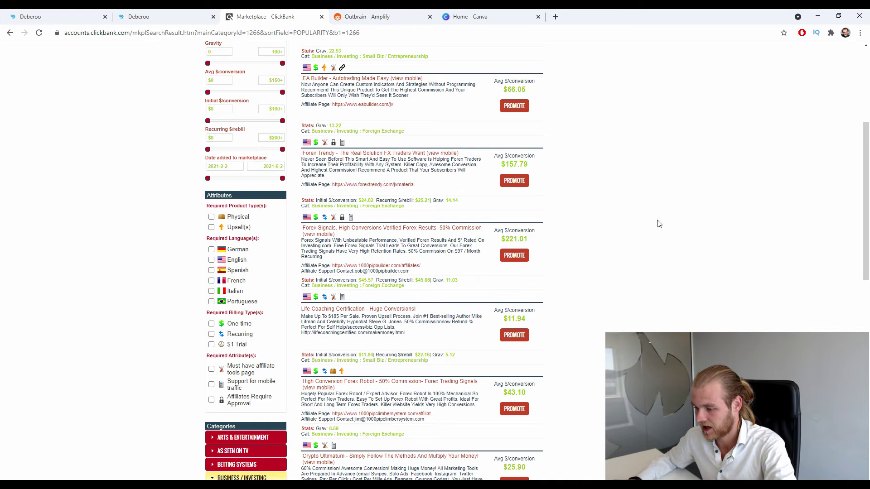
scroll(658, 216, "up", 4)
scroll(634, 217, "up", 1)
scroll(611, 218, "down", 3)
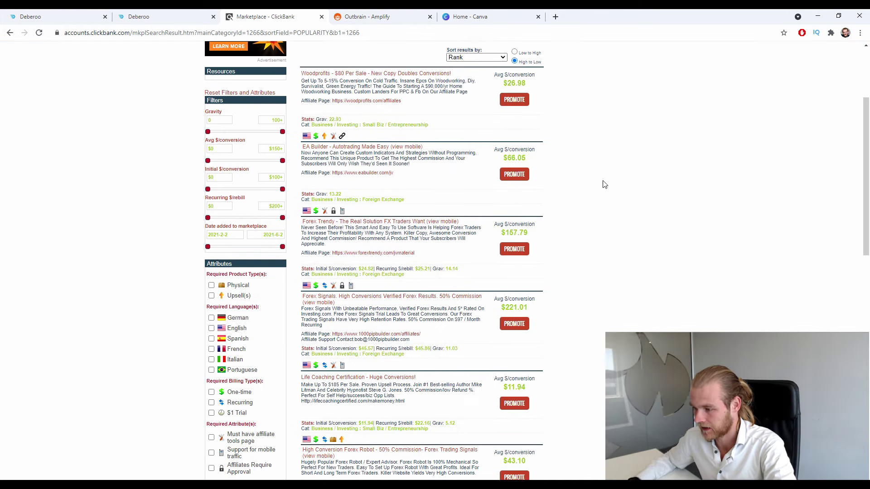
scroll(604, 184, "up", 1)
scroll(258, 218, "down", 13)
left_click(242, 307)
scroll(605, 230, "up", 12)
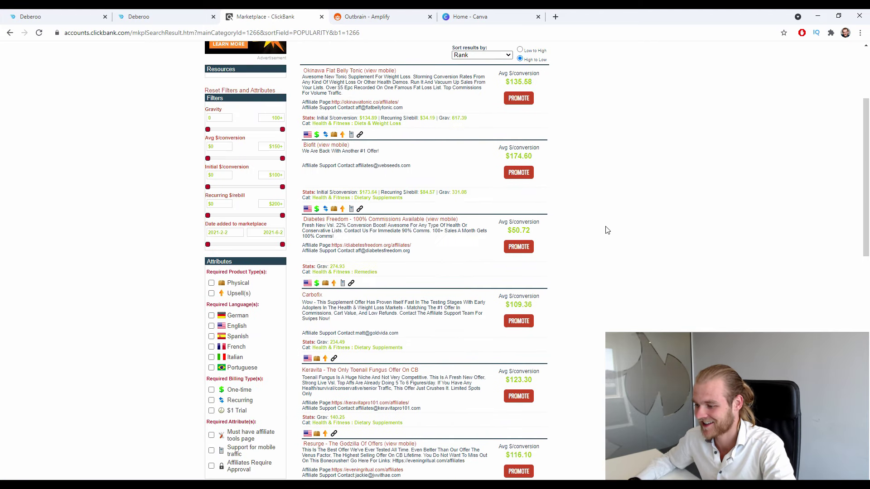
scroll(602, 228, "down", 2)
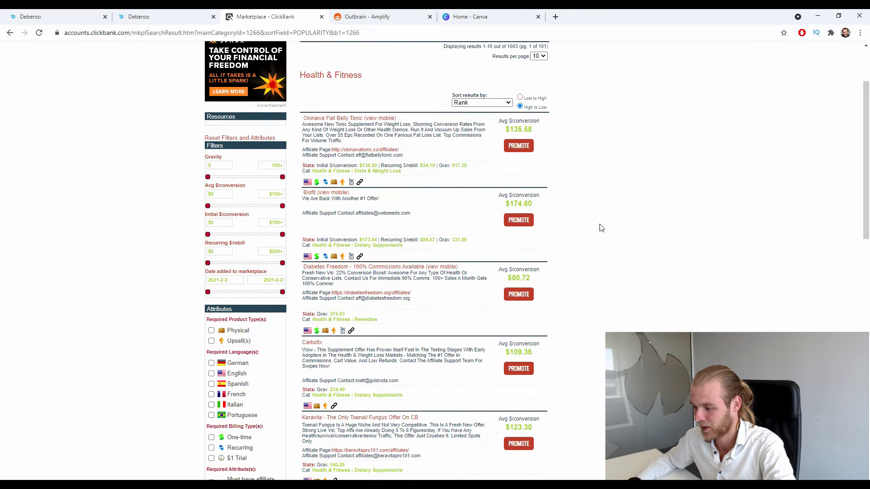
Step: Preview the Diabetes Freedom sales page, close it, and open the offer's affiliate page
left_click(325, 268)
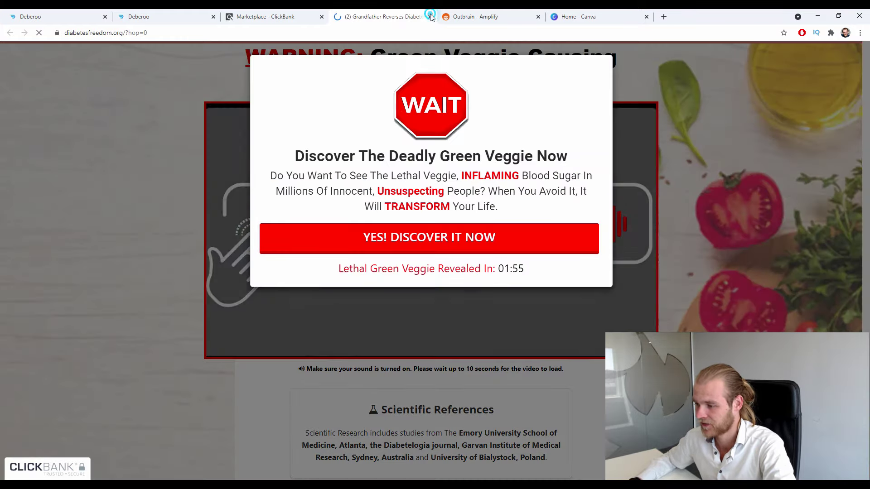
left_click(430, 17)
middle_click(361, 294)
left_click(395, 15)
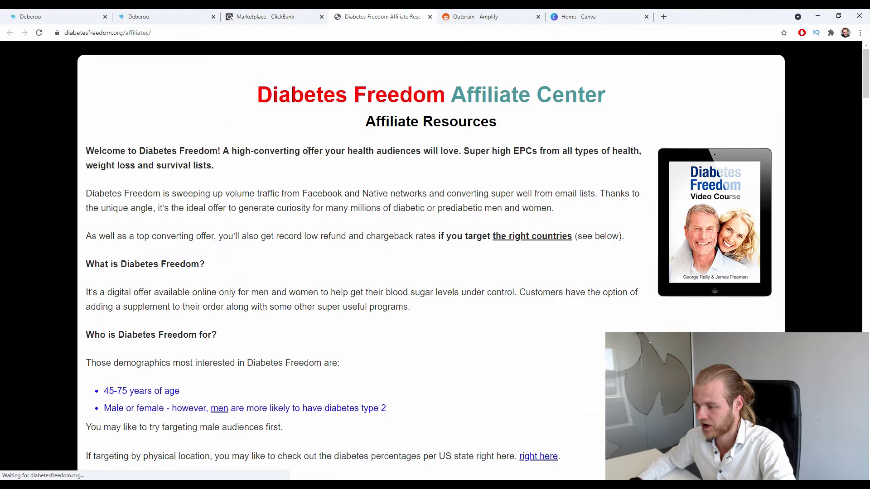
Step: Examine the Diabetes Freedom affiliate resources for target audience, countries, traffic rules, keywords and tracking pixels, and close the page
scroll(308, 156, "down", 10)
scroll(308, 157, "down", 20)
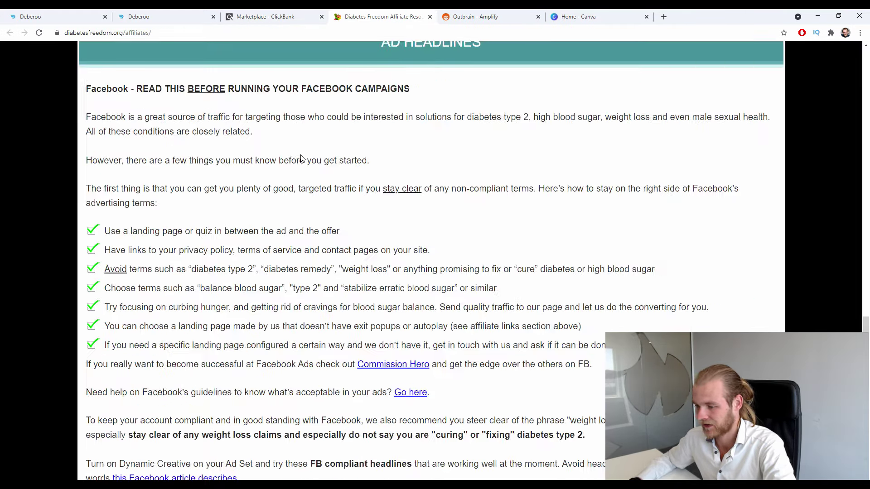
scroll(293, 164, "down", 3)
scroll(300, 161, "up", 20)
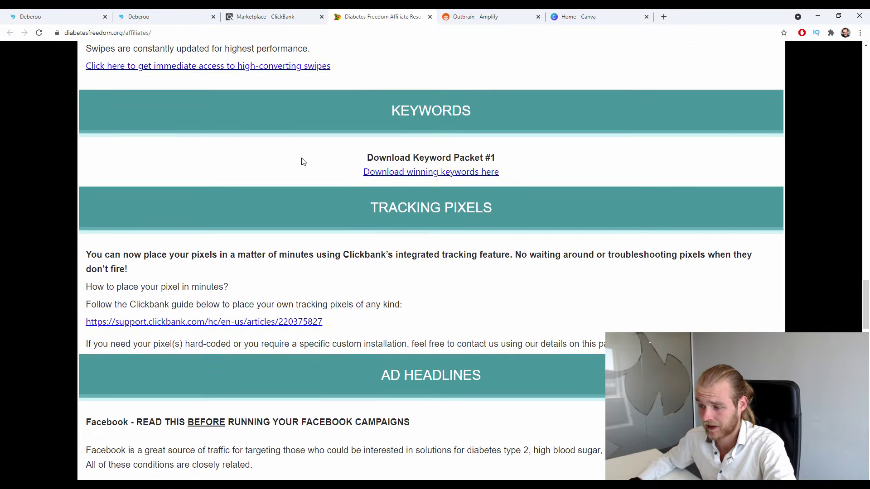
scroll(305, 156, "up", 20)
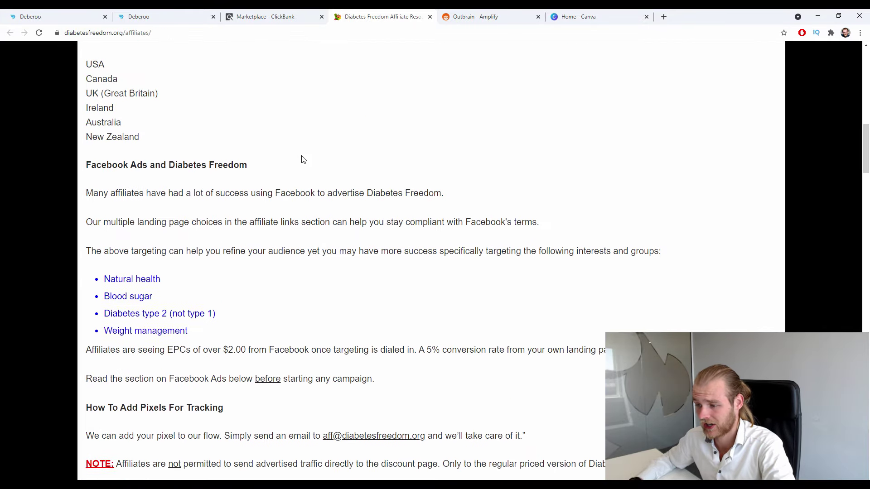
scroll(284, 161, "up", 8)
scroll(335, 141, "down", 5)
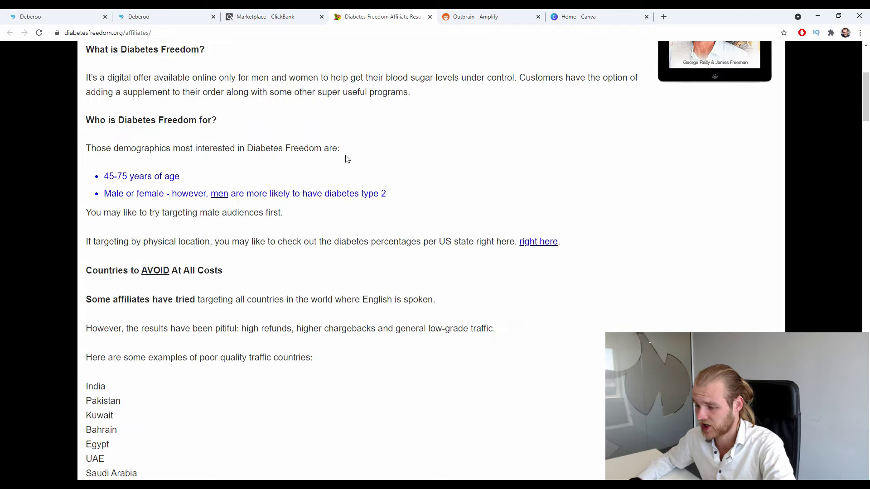
scroll(394, 84, "up", 5)
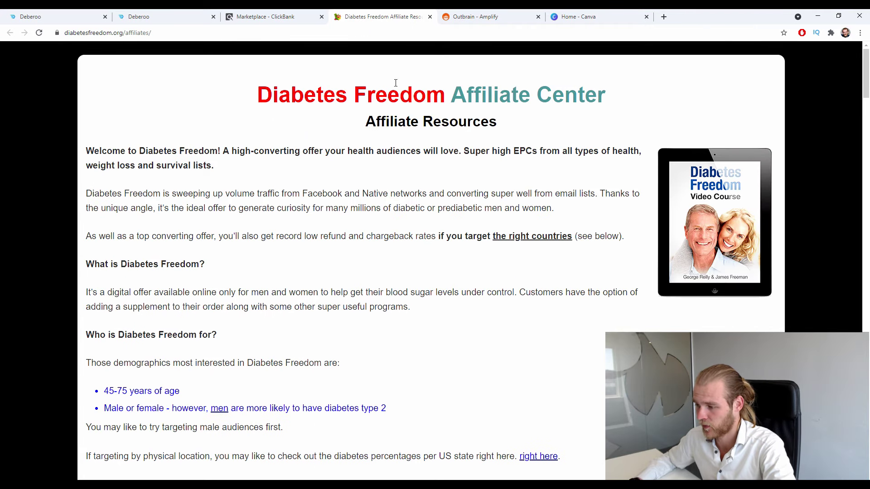
left_click(430, 17)
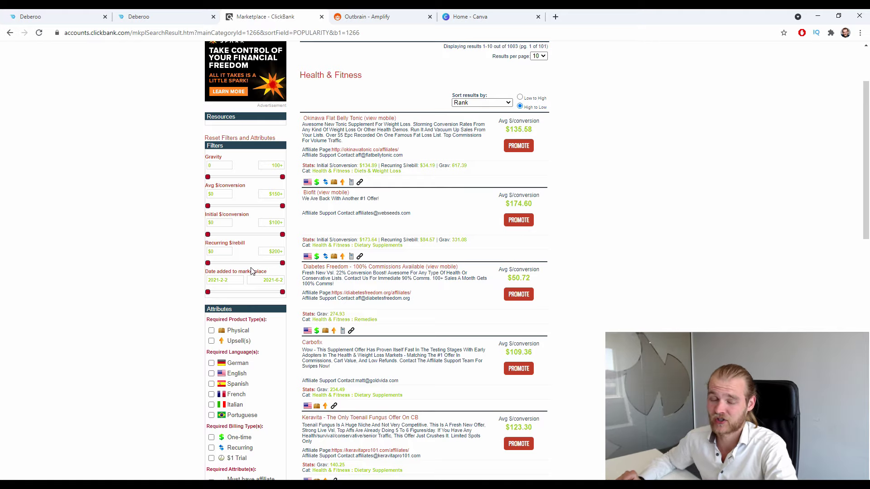
Step: Return to the Deberoo tracker and find the ClickBank entry among the affiliate networks
key("ctrl+1")
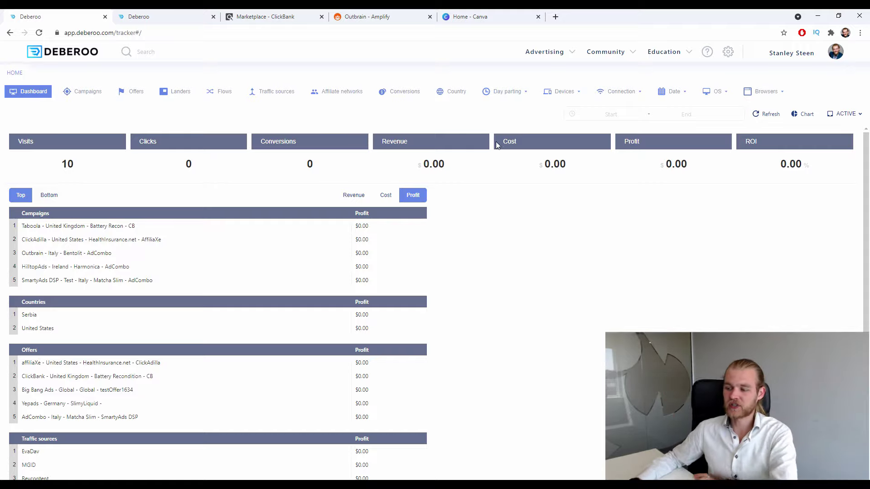
left_click(331, 90)
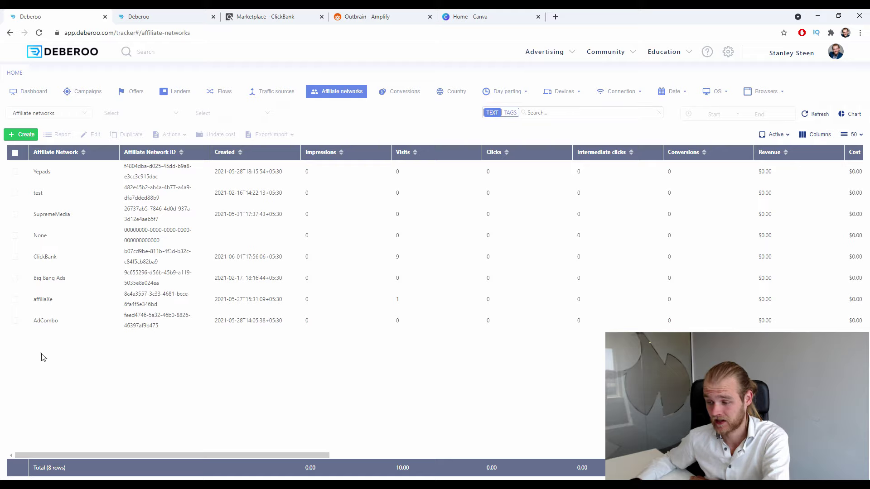
left_click_drag(68, 255, 45, 264)
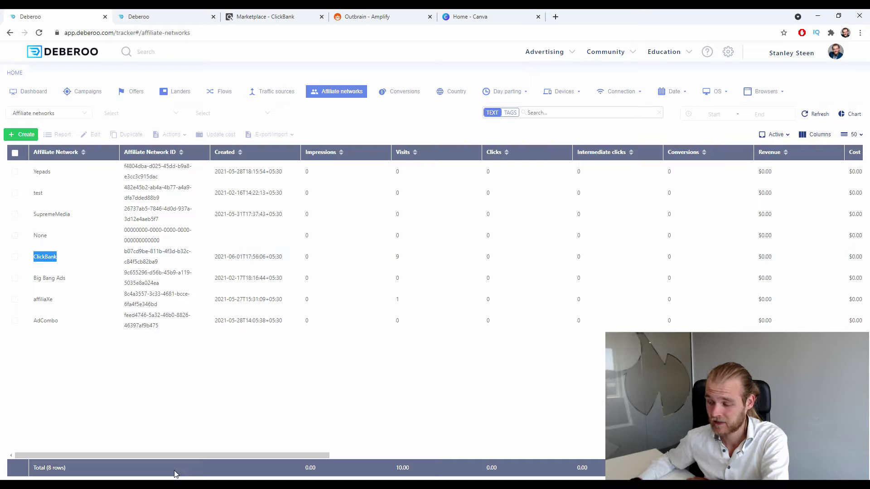
left_click(151, 424)
Step: Open the ClickBank template for a new affiliate network, review its settings and workspace choices, and close it without saving
left_click(20, 134)
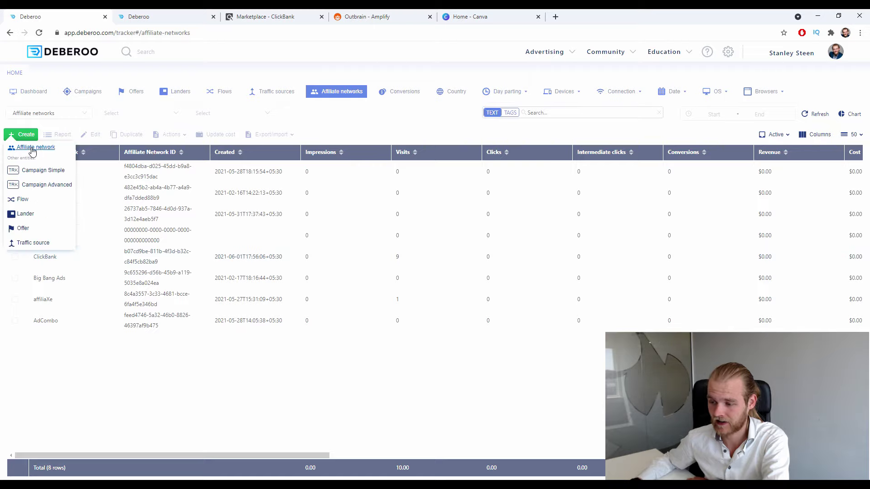
left_click(28, 146)
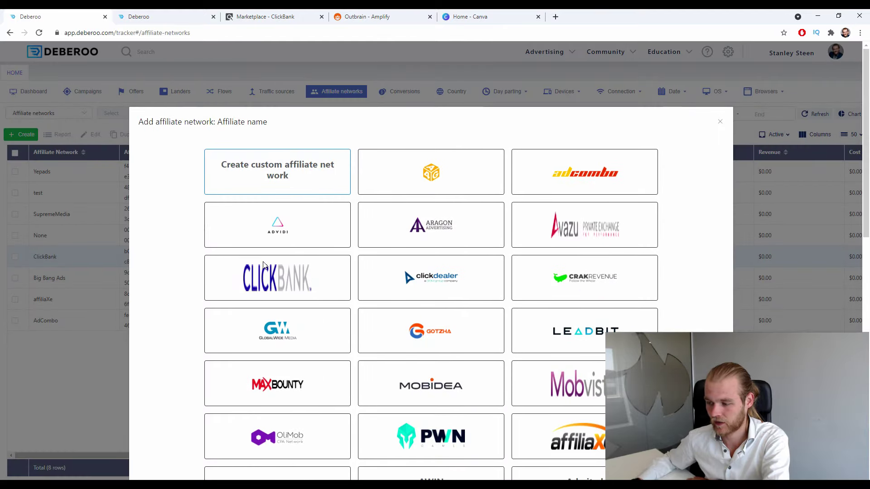
left_click(263, 266)
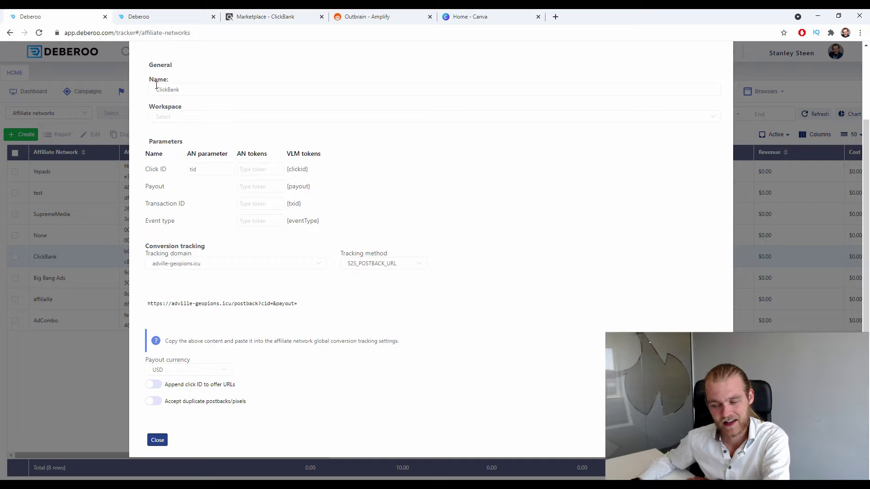
left_click(316, 114)
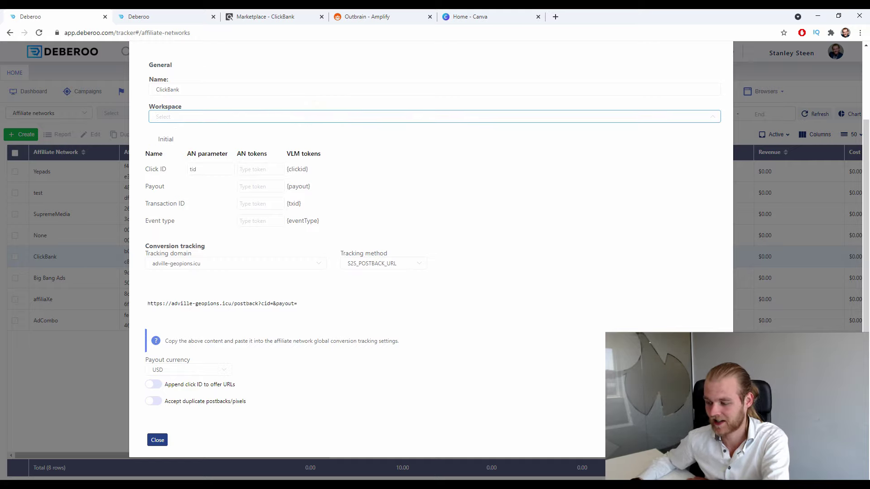
left_click(155, 441)
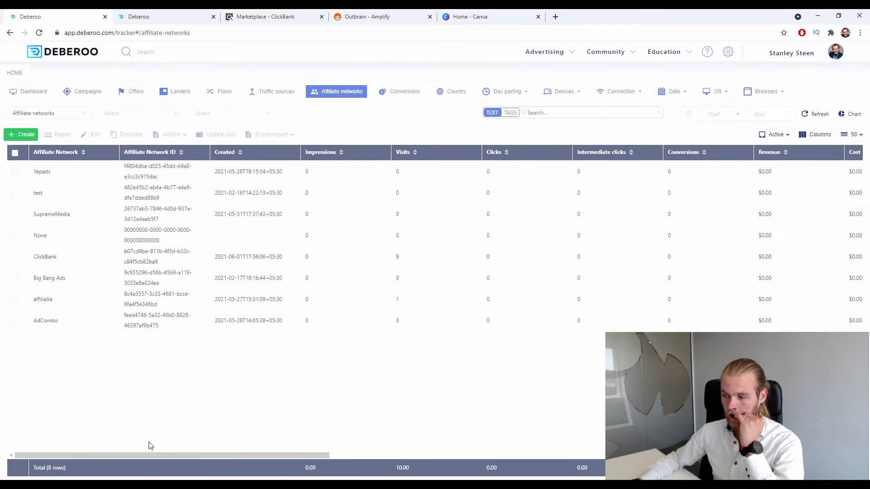
Step: Find the Outbrain entry among the tracker's traffic sources
left_click(283, 93)
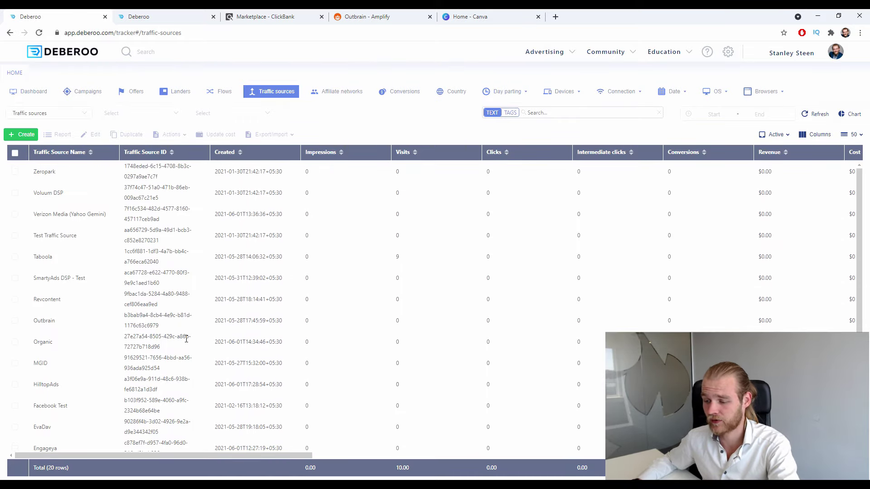
double_click(69, 321)
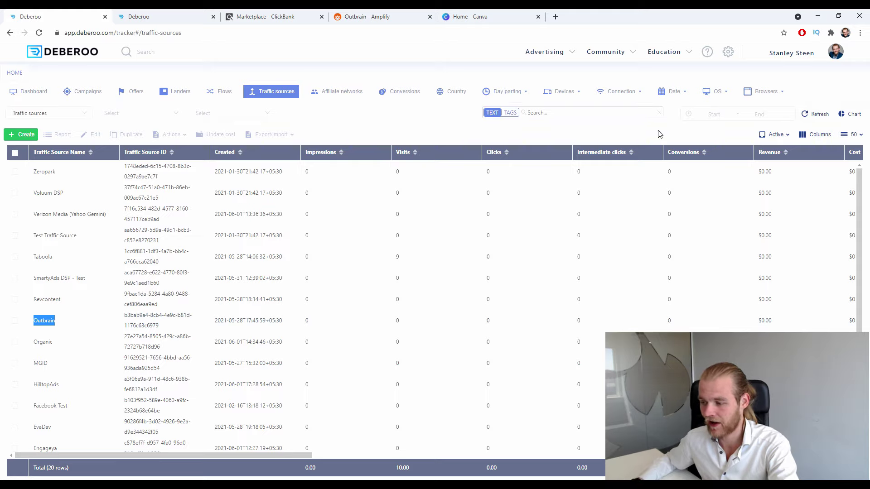
left_click(387, 127)
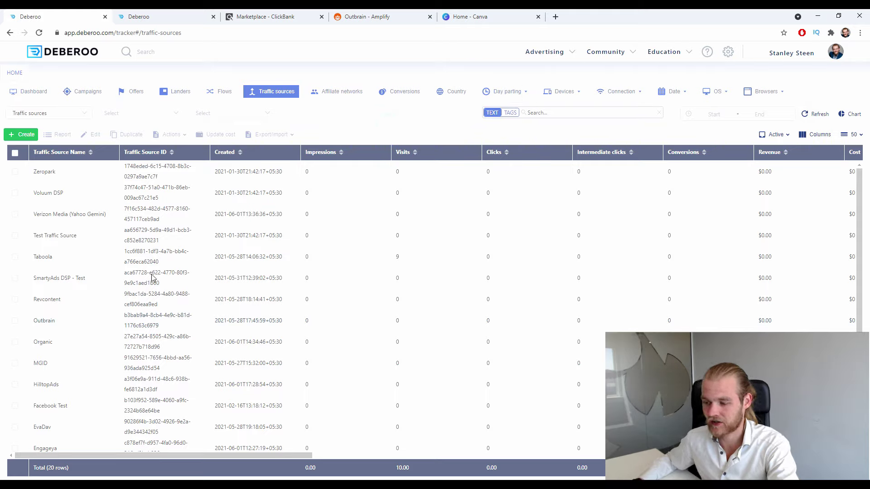
Step: Open the Outbrain template for a new traffic source, review its parameters and tracking options, and close it without saving
left_click(22, 135)
left_click(27, 148)
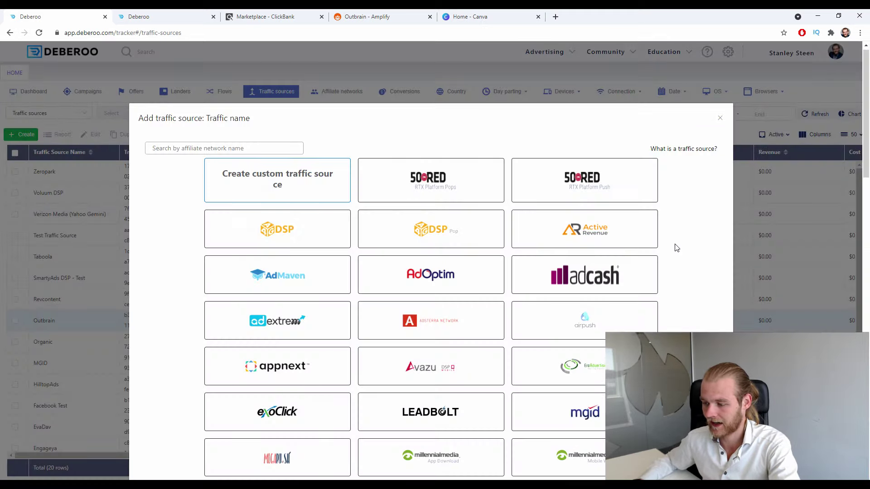
scroll(680, 245, "down", 20)
scroll(678, 247, "down", 5)
scroll(676, 247, "up", 3)
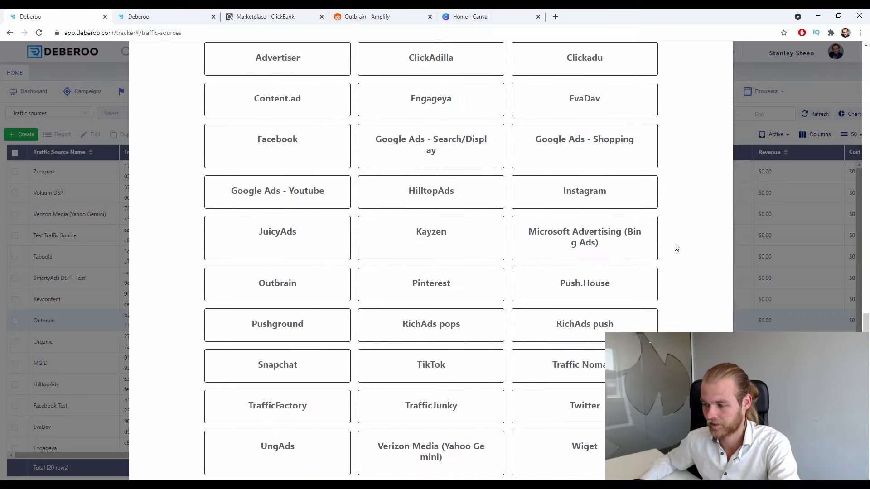
scroll(457, 163, "up", 2)
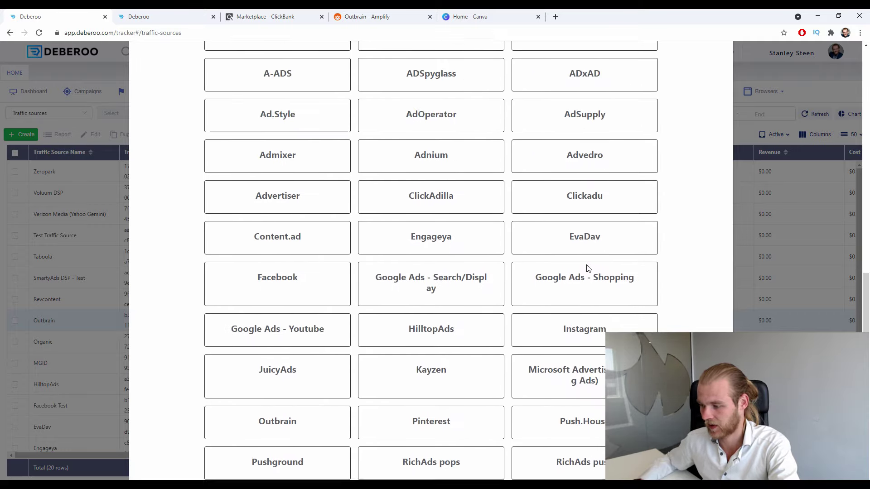
scroll(586, 268, "down", 3)
left_click(264, 285)
scroll(602, 244, "down", 3)
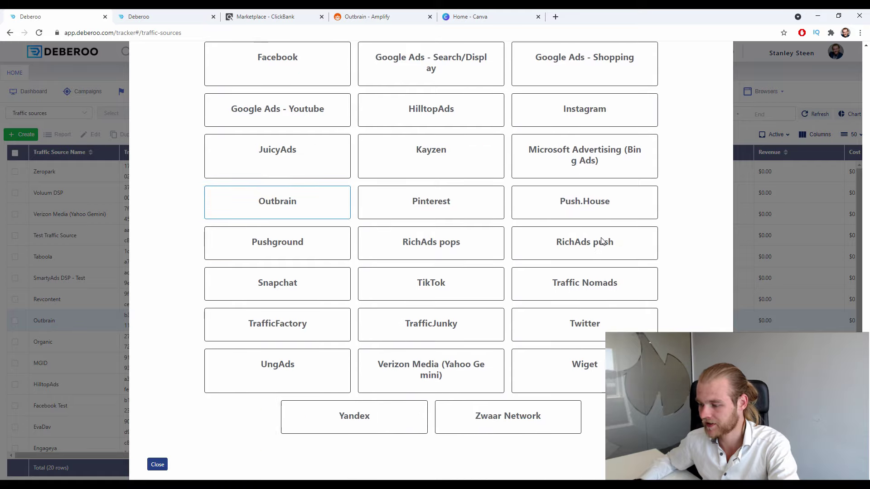
scroll(204, 65, "up", 4)
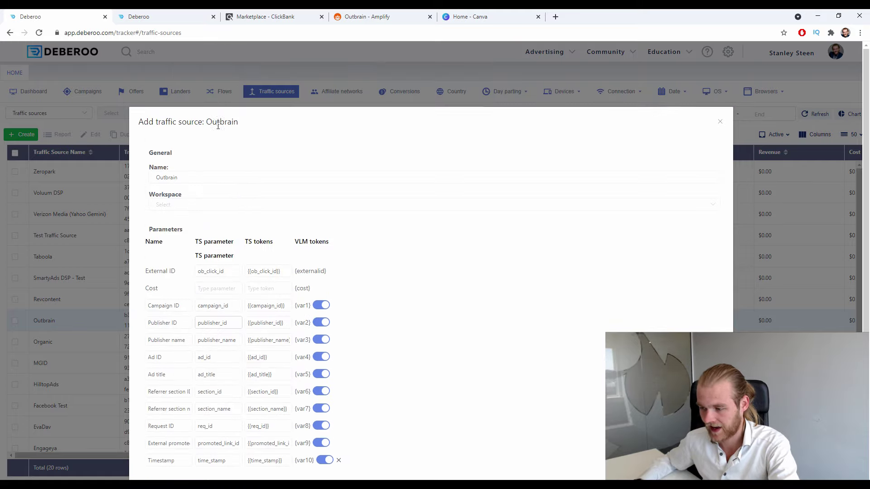
scroll(216, 120, "down", 4)
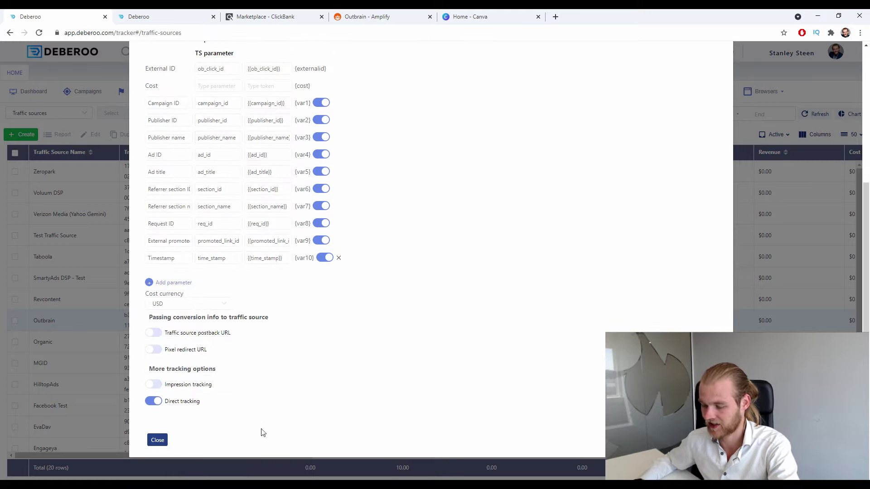
left_click(158, 441)
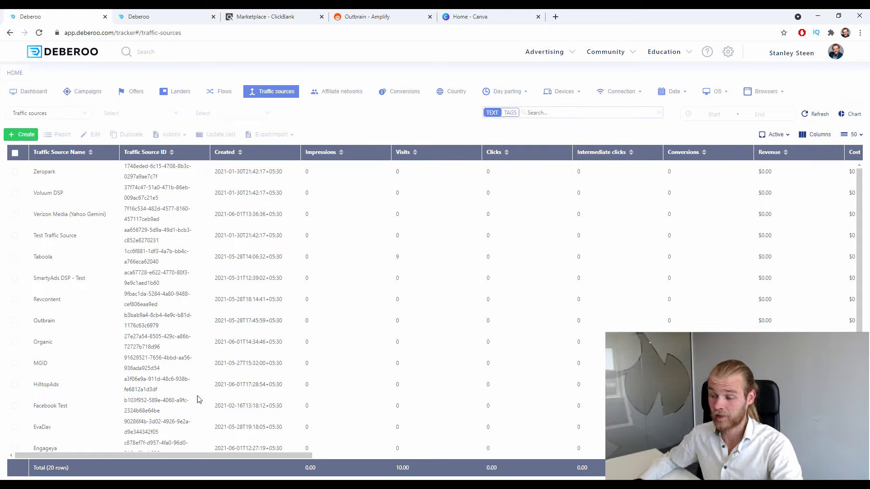
Step: Start a new offer in the tracker, assigning it to the Initial workspace and the ClickBank affiliate network
left_click(135, 91)
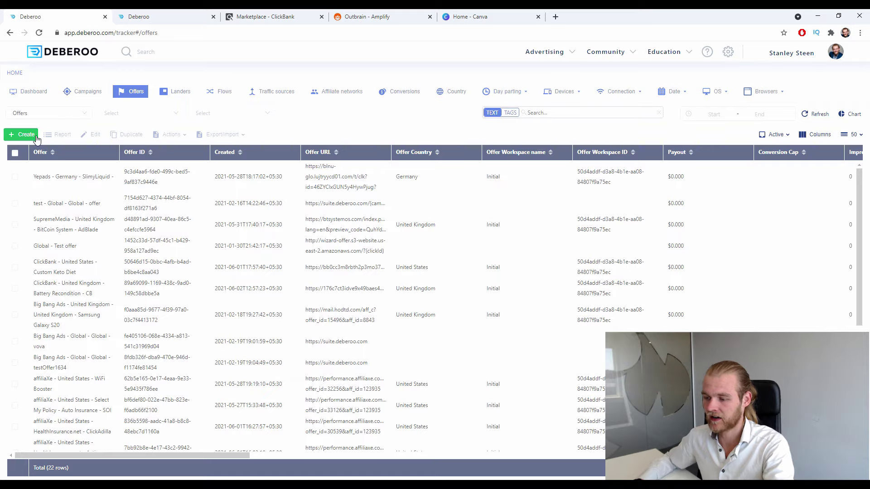
left_click(31, 136)
left_click(23, 147)
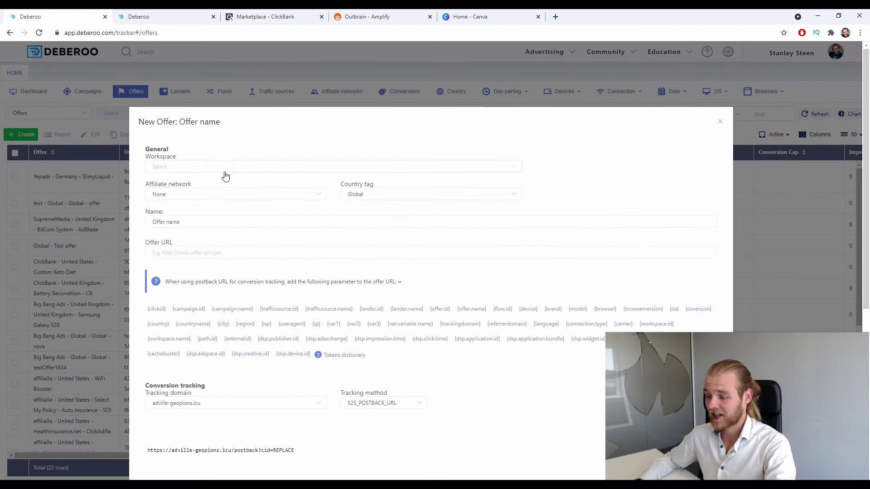
left_click(222, 169)
left_click(214, 189)
left_click(212, 195)
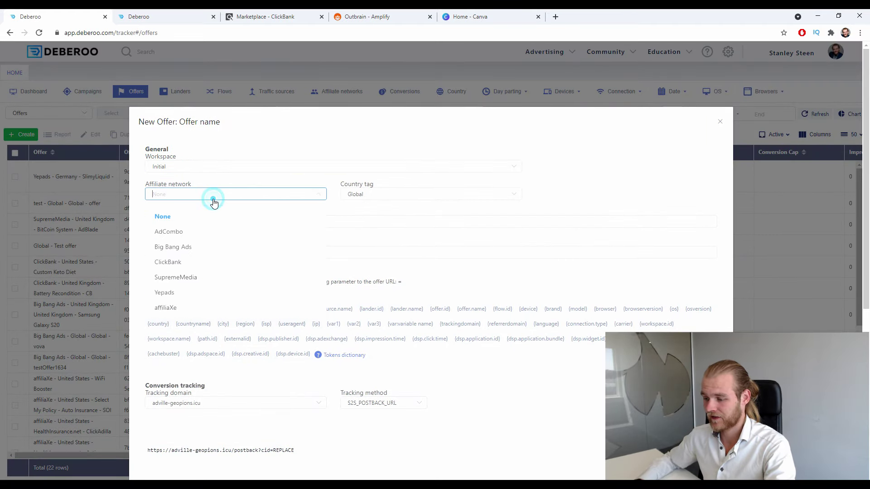
left_click(191, 268)
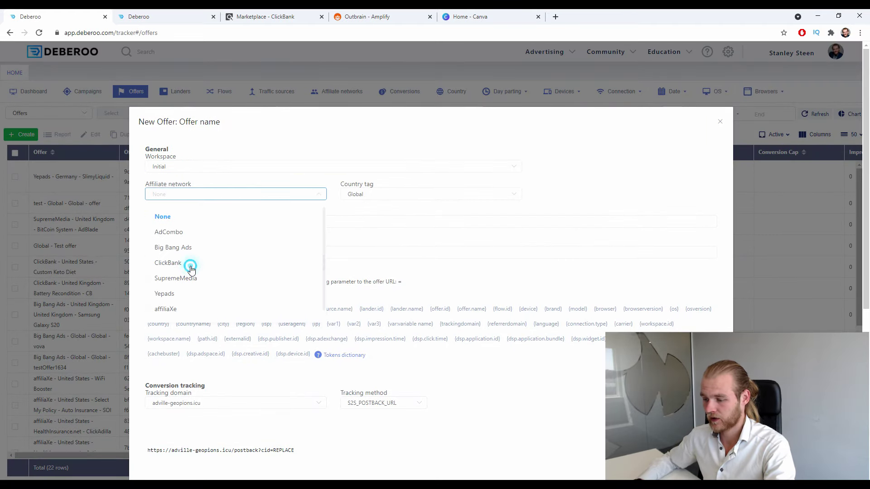
Step: Set the new offer's country tag to United States
left_click(364, 196)
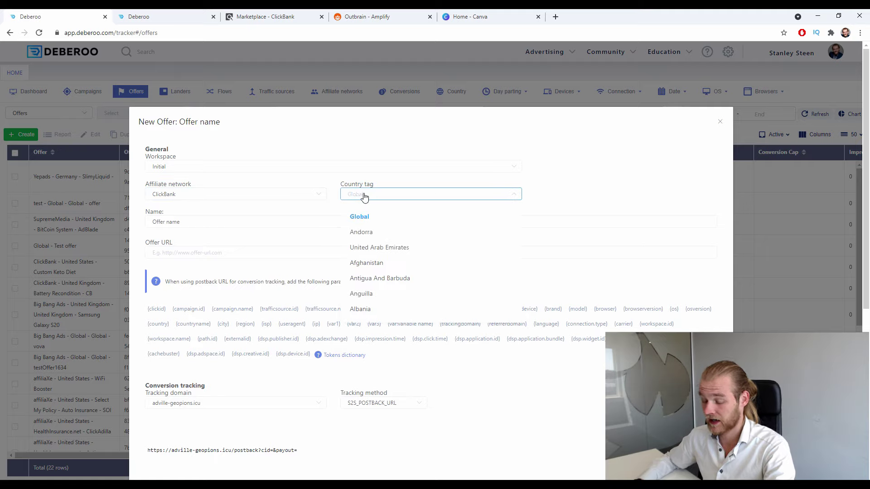
type("ui")
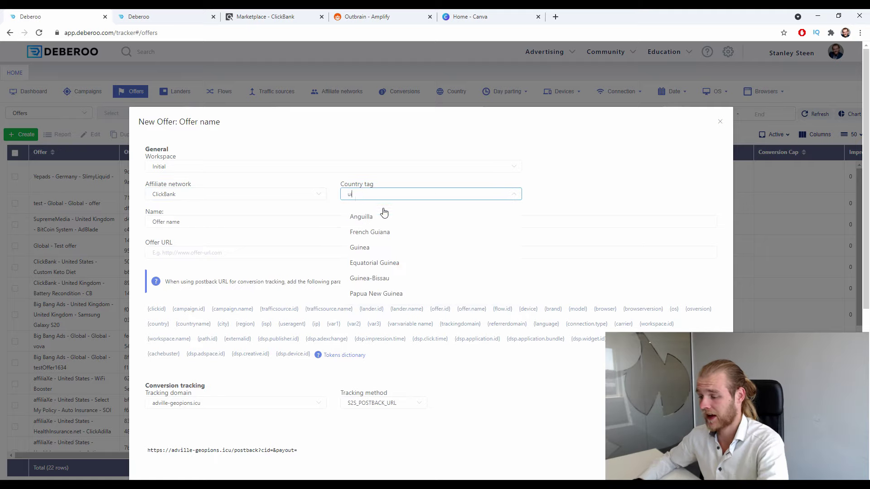
key("BackSpace")
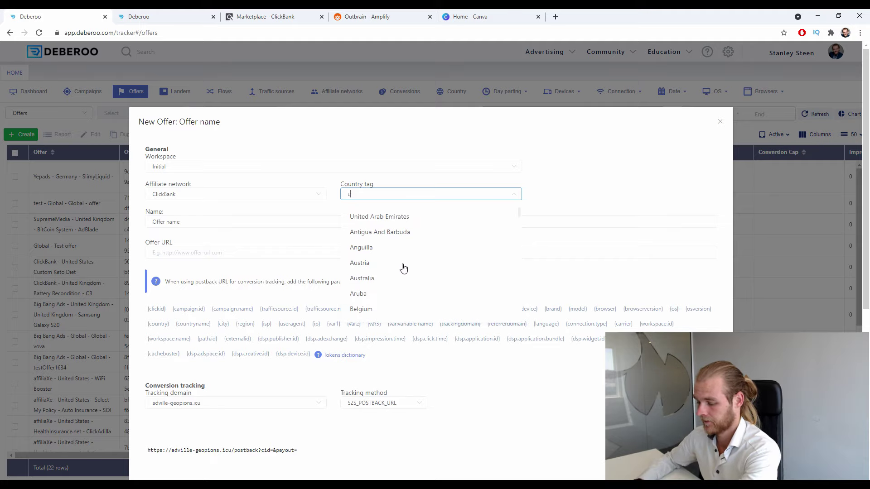
type("ni")
left_click(392, 293)
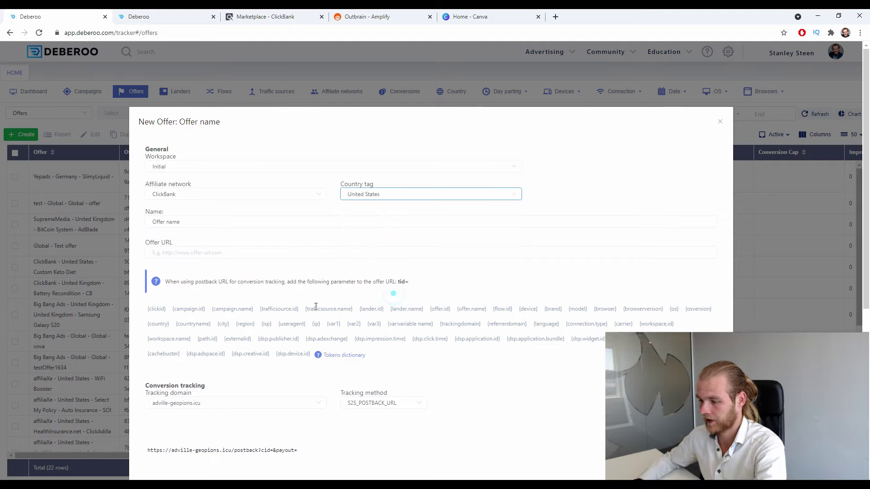
Step: Name the new offer Diabetes Freedom
left_click(221, 217)
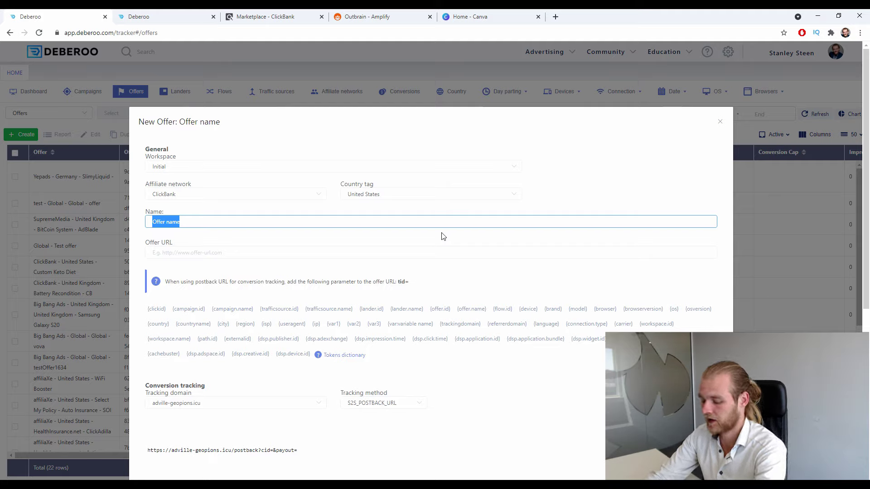
type("Diabet")
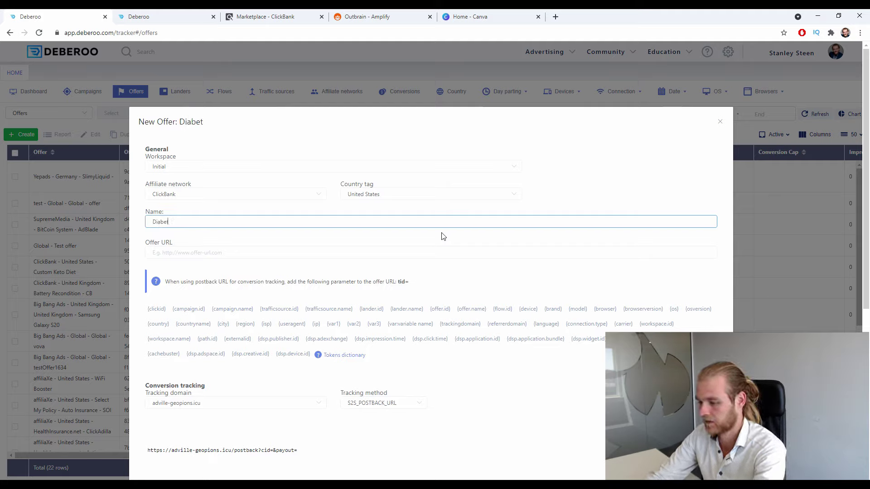
type("es Freee")
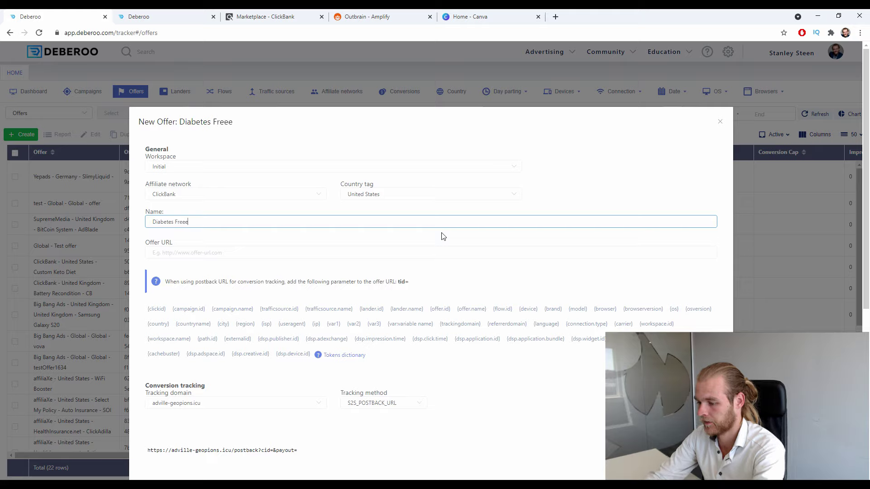
key("BackSpace")
type("dom")
key("Tab")
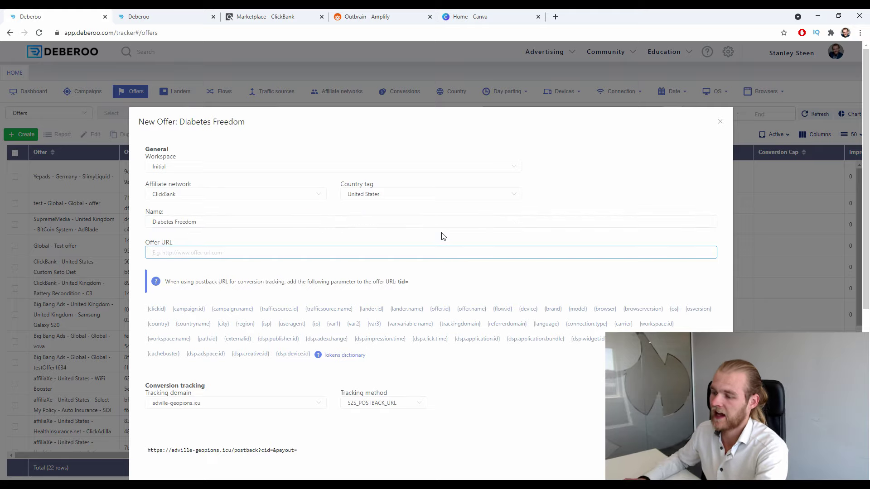
Step: Switch to the ClickBank marketplace, generate a HopLink for Diabetes Freedom with the account nickname Deberoo, copy it and close the generator
left_click(278, 17)
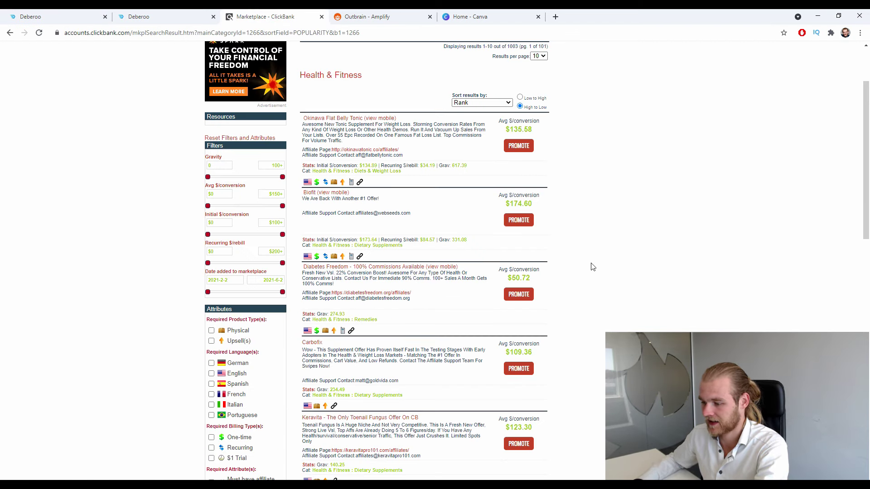
left_click_drag(325, 278, 357, 279)
left_click(574, 301)
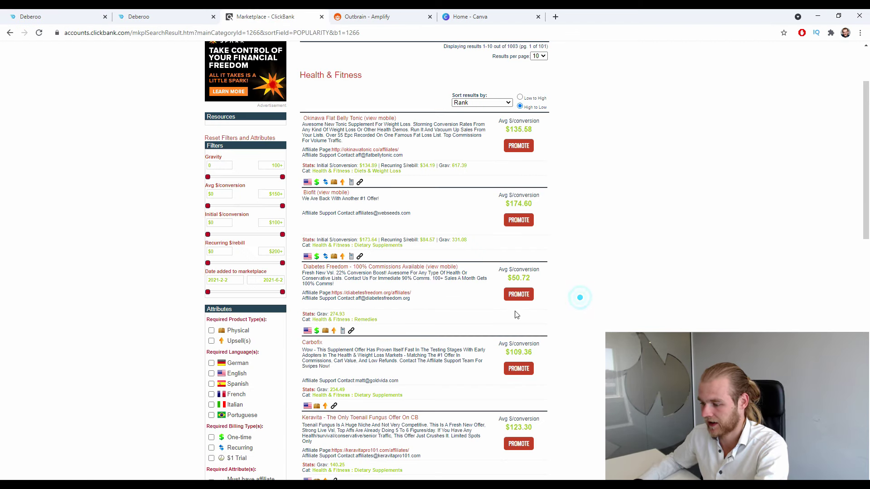
left_click(521, 299)
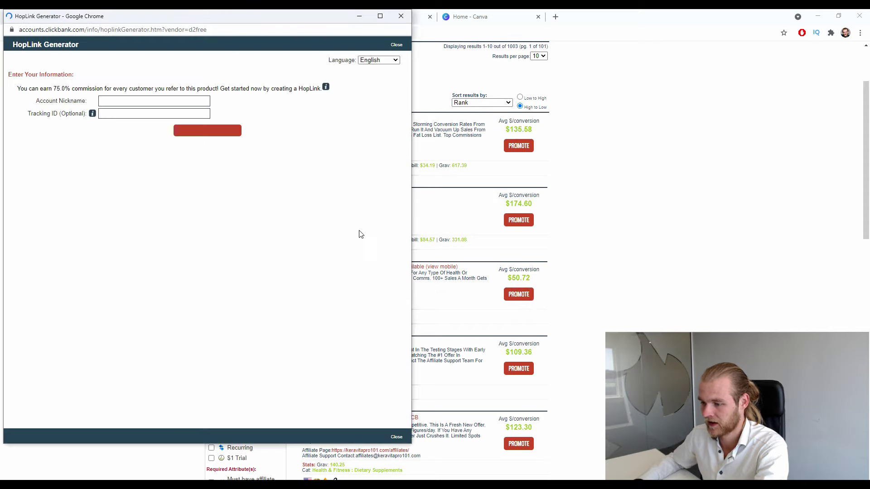
left_click(100, 100)
left_click(116, 119)
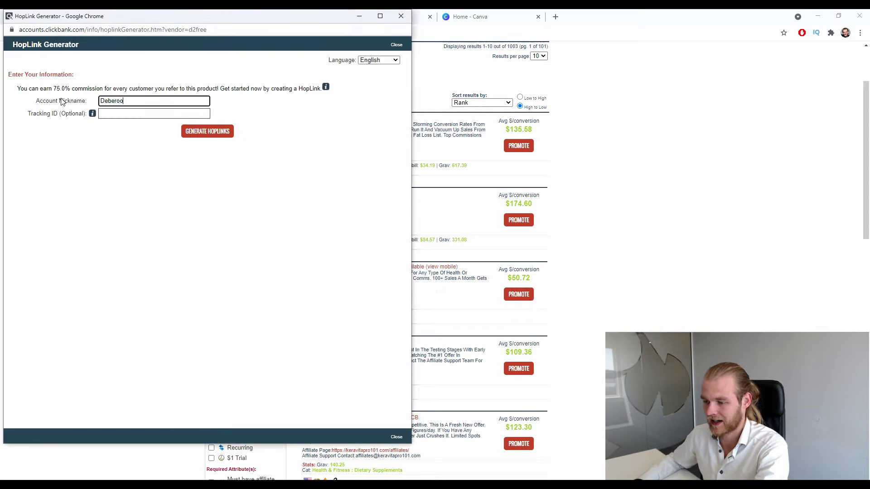
left_click(208, 136)
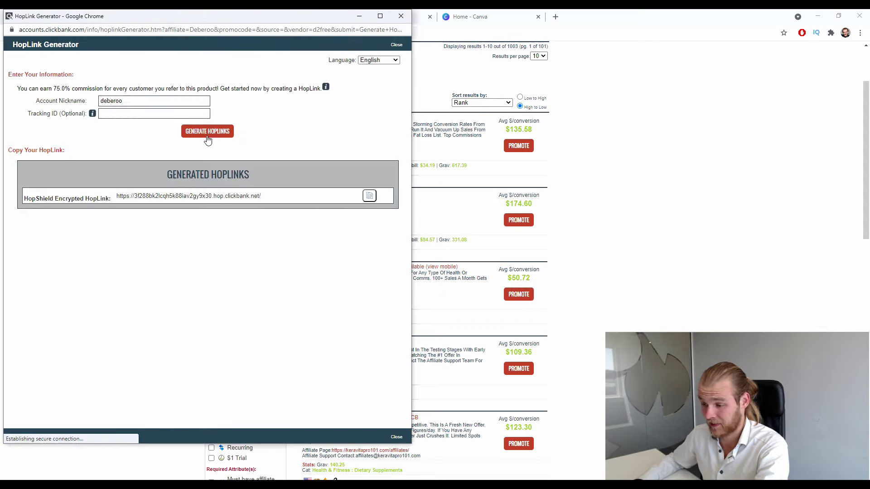
left_click(369, 196)
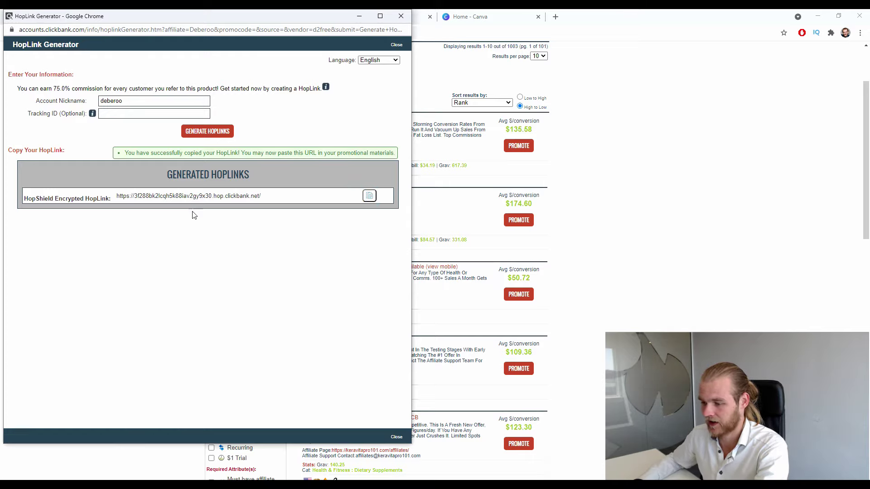
left_click(409, 16)
Step: Return to the new offer in Deberoo, enter the copied HopLink as its offer URL, and read the postback parameter note
key("ctrl+1")
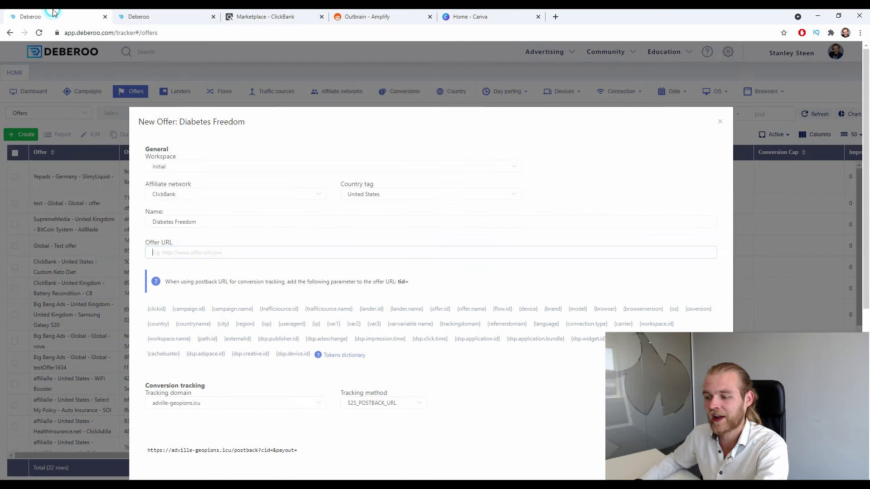
key("ctrl+v")
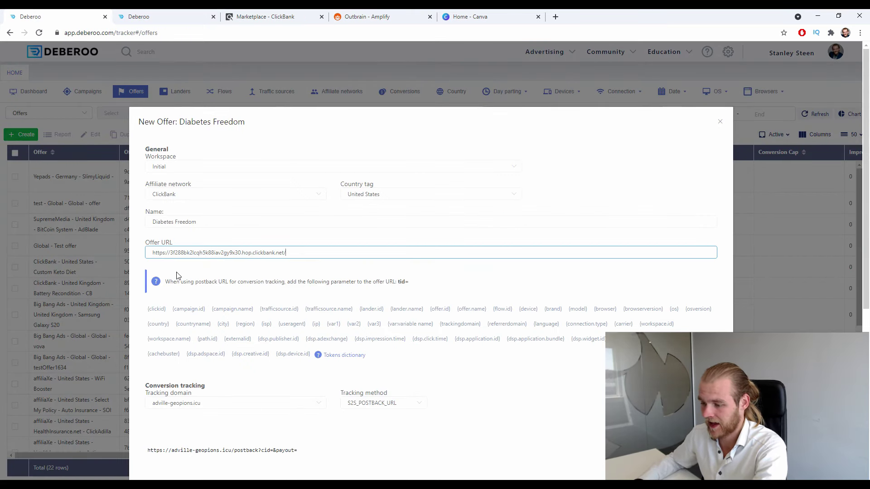
left_click_drag(165, 277, 410, 282)
left_click(438, 282)
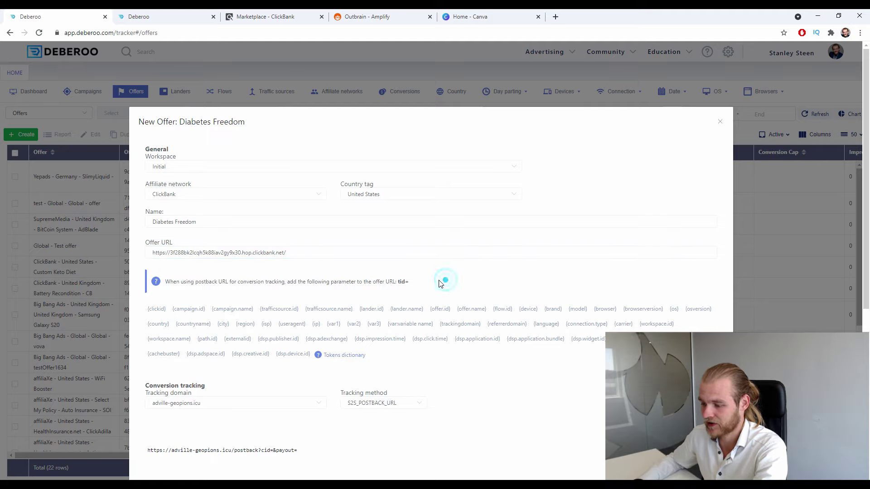
left_click_drag(253, 279, 386, 280)
left_click(435, 281)
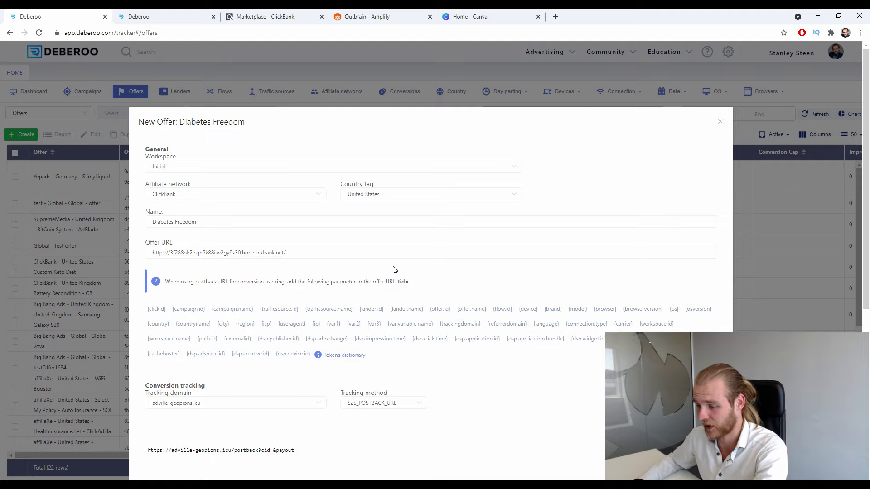
Step: Append ?tid={clickid} to the HopLink in the offer URL and save the offer
left_click(365, 252)
type("?")
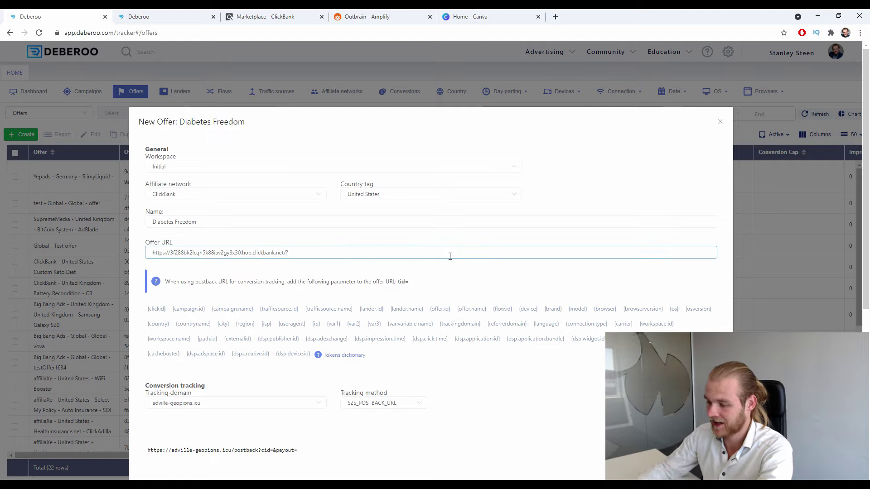
left_click_drag(398, 282, 409, 283)
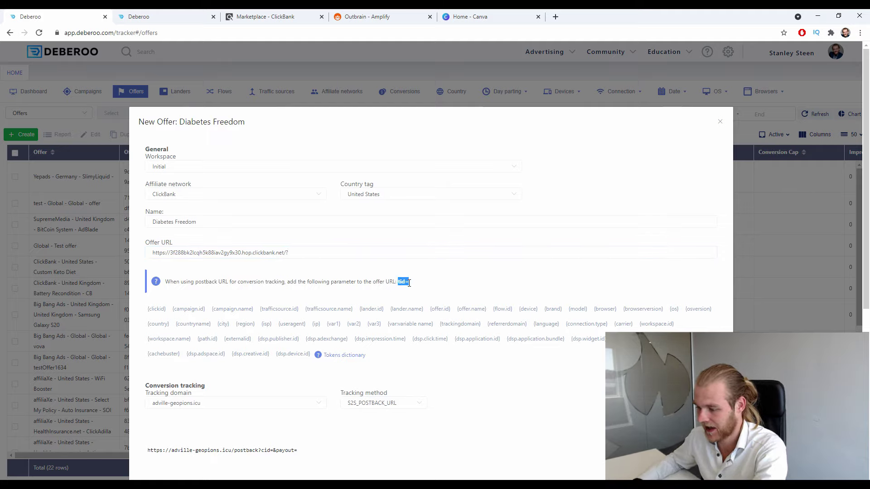
key("ctrl+c")
left_click(330, 254)
key("ctrl+v")
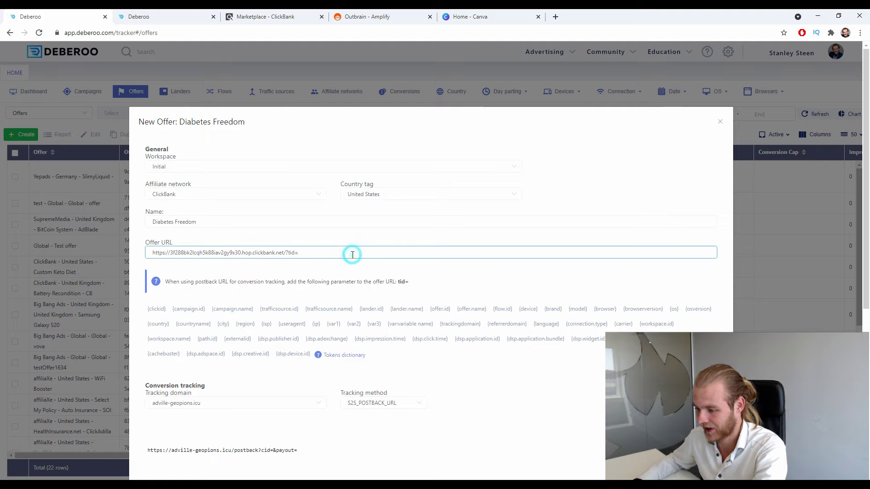
left_click(157, 308)
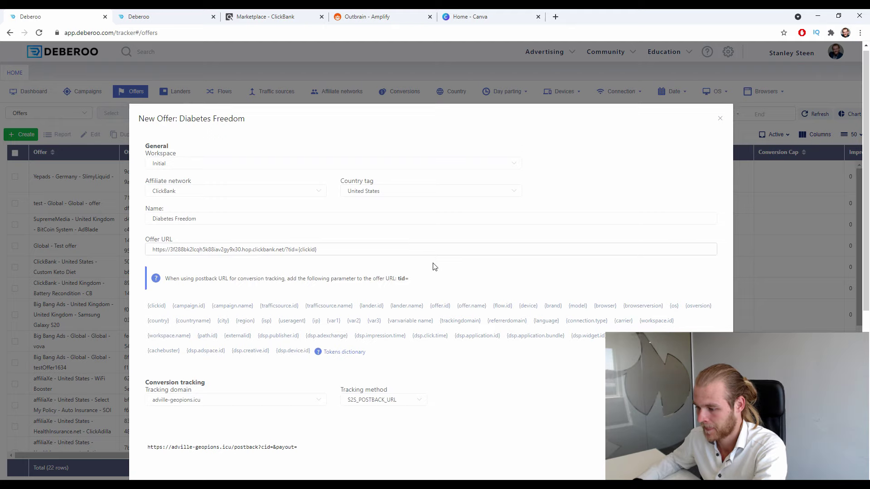
scroll(433, 267, "down", 3)
scroll(430, 269, "down", 3)
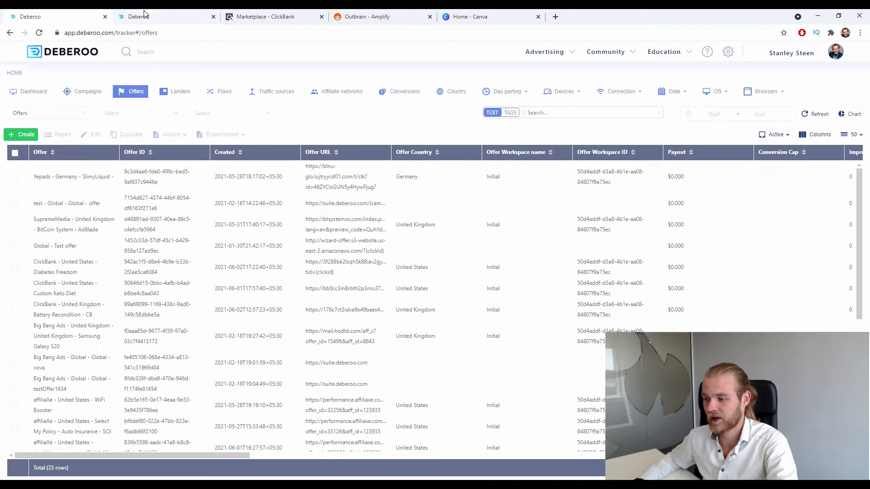
Step: In Deberoo's landing page builder, create a landing page named Diabetes Freedom from the 4 Nutra VSL 1 template
left_click(158, 14)
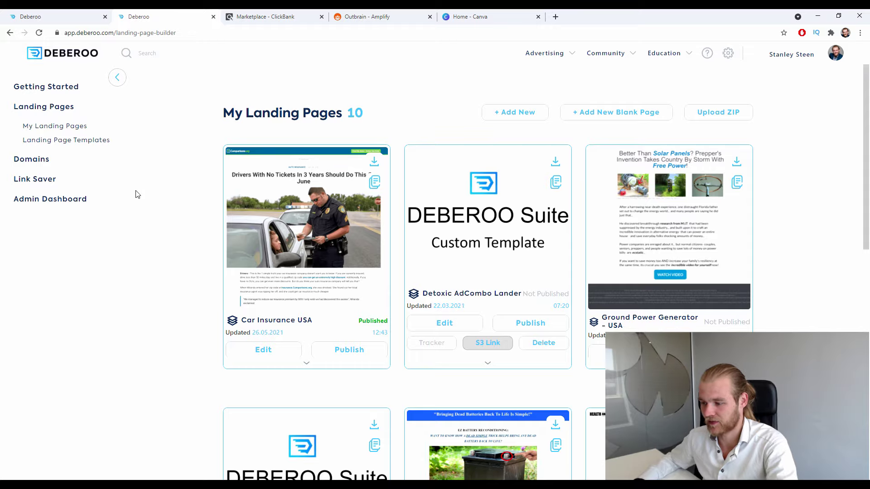
left_click(101, 140)
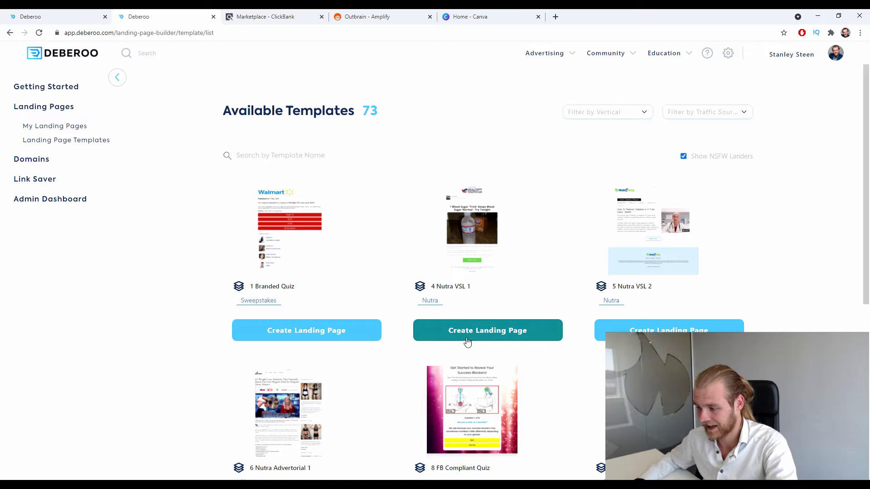
left_click(469, 334)
left_click(410, 263)
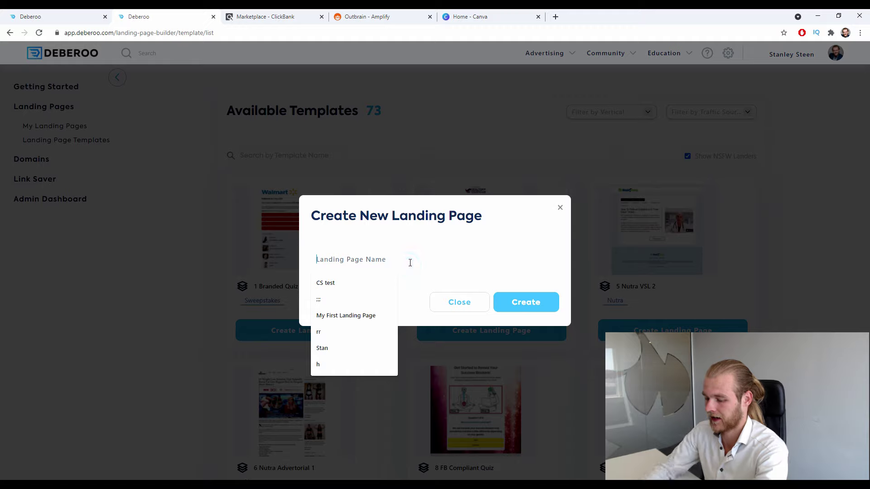
type("Diabe")
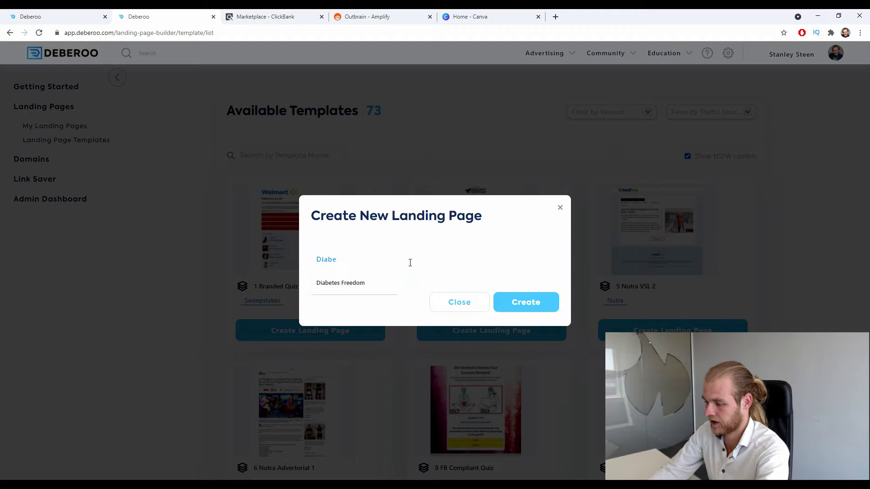
key("Down")
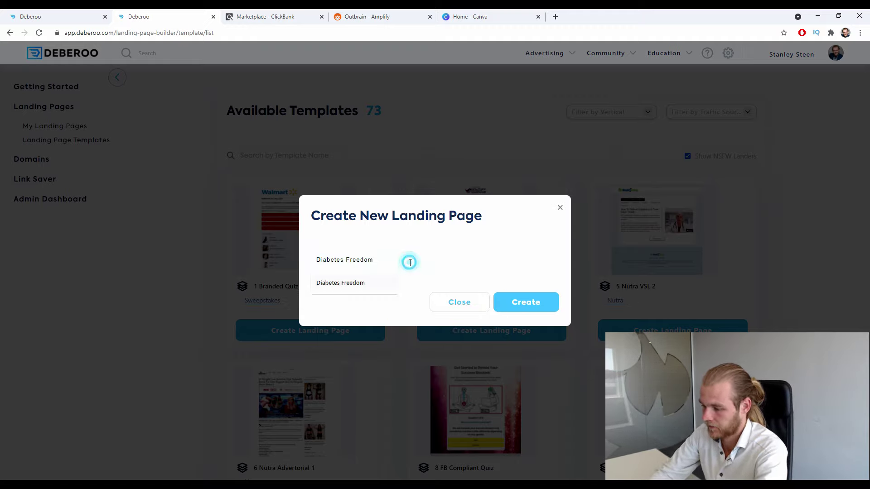
left_click(360, 281)
left_click(392, 259)
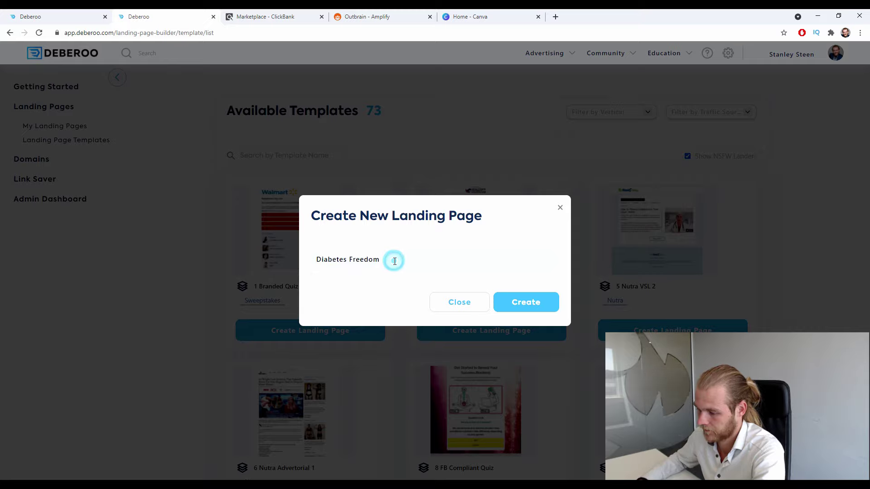
left_click(527, 302)
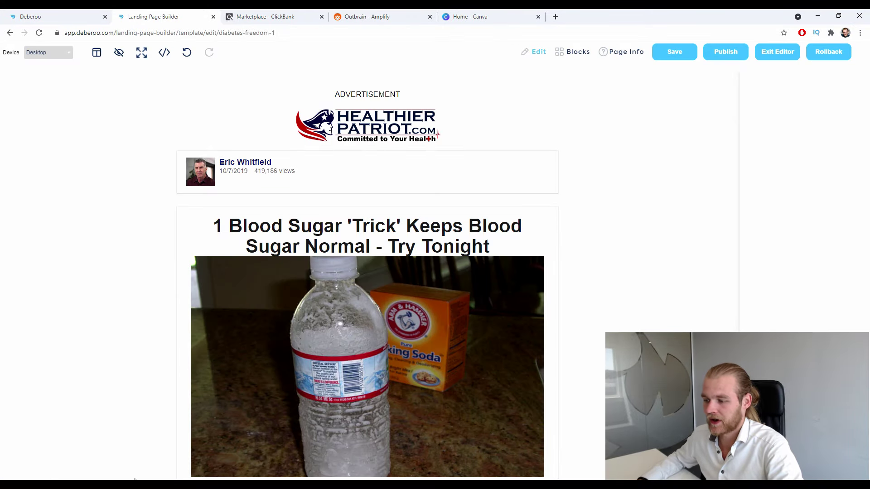
scroll(474, 222, "down", 5)
scroll(452, 200, "up", 5)
scroll(462, 193, "up", 1)
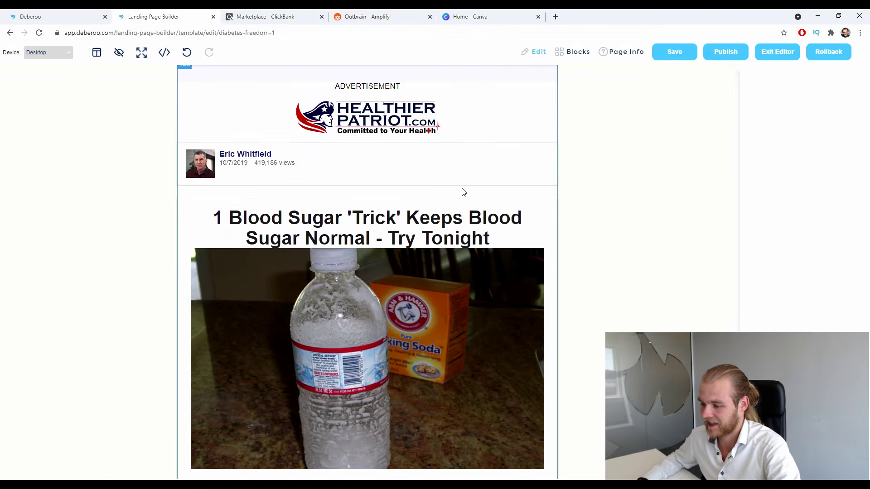
Step: Switch to the Deberoo tracker, open the tracking URLs in its settings, and copy the click URL
scroll(466, 188, "down", 4)
scroll(458, 202, "up", 5)
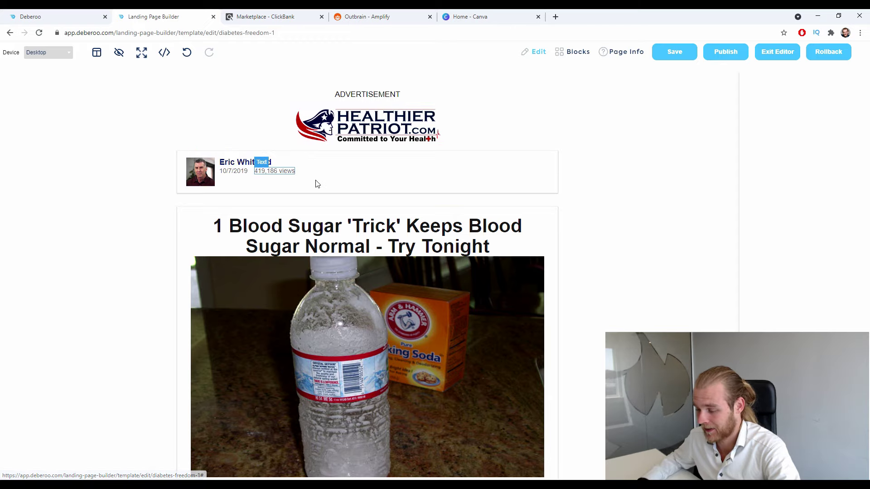
scroll(317, 183, "down", 4)
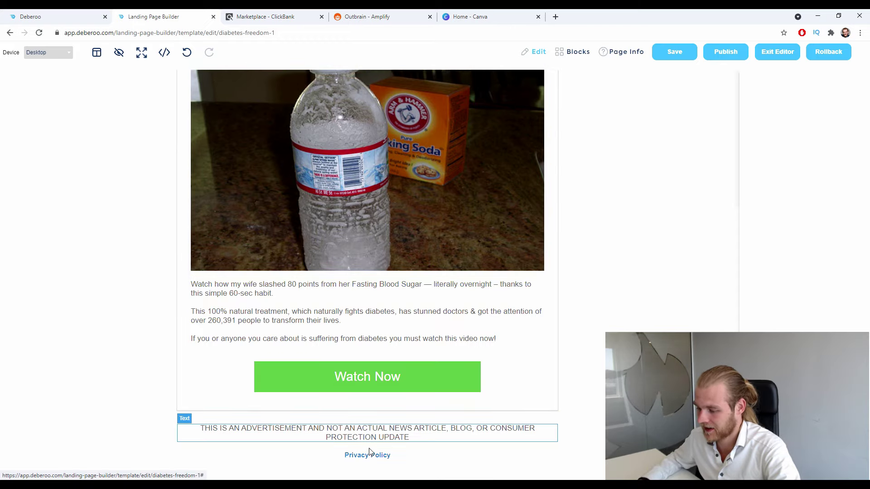
scroll(422, 192, "up", 4)
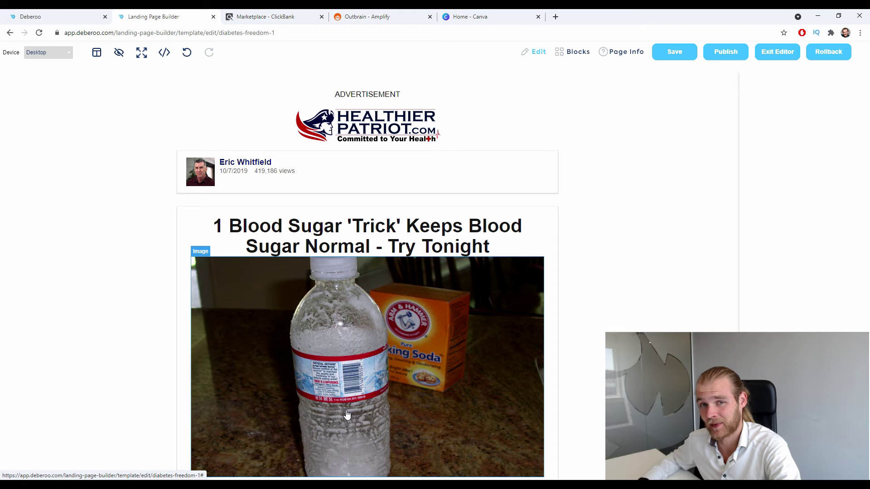
left_click(6, 12)
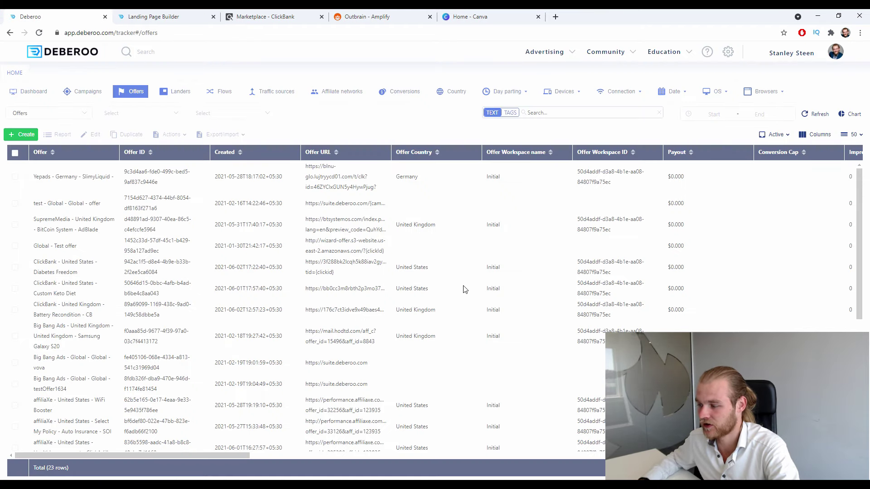
left_click(798, 54)
left_click(816, 89)
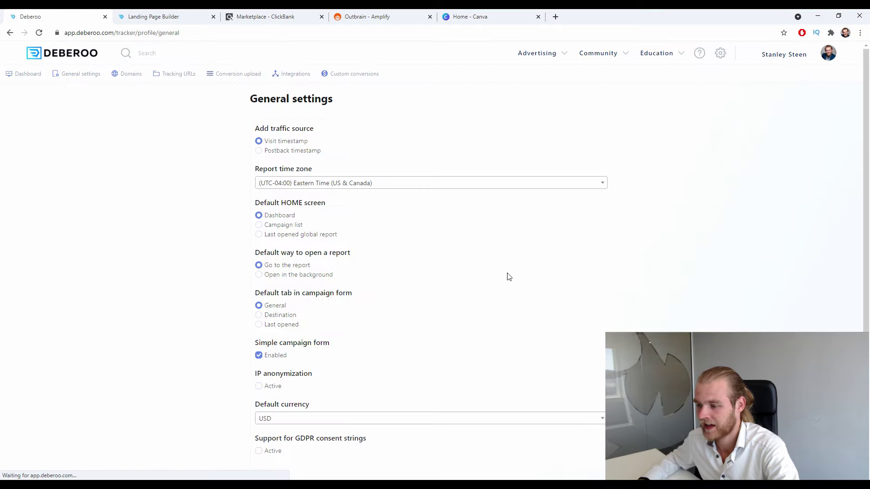
left_click(189, 81)
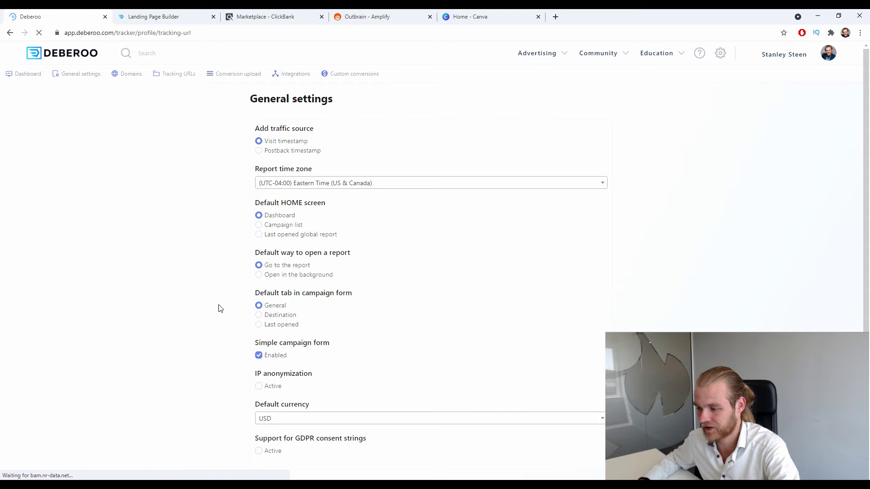
left_click_drag(360, 239, 253, 241)
key("ctrl+c")
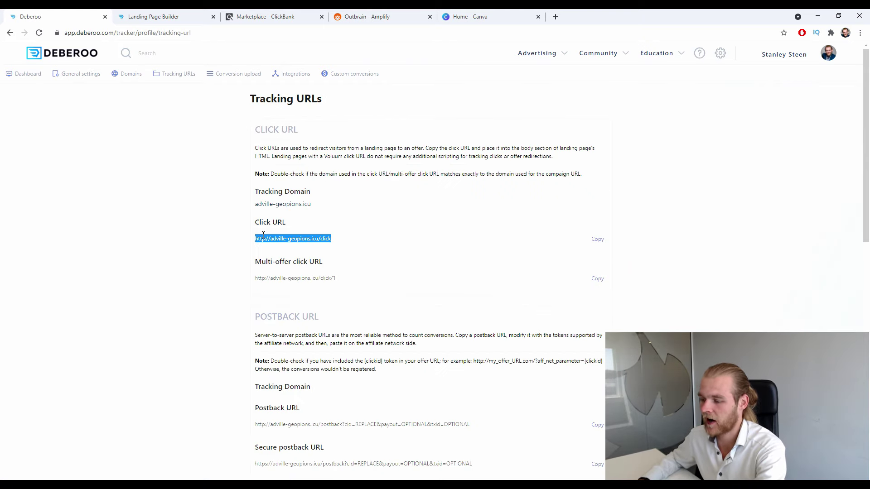
left_click(162, 18)
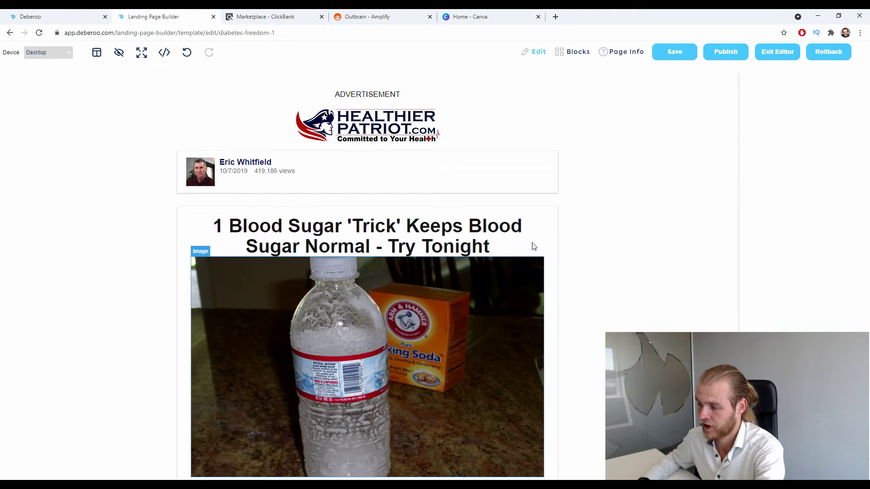
left_click(622, 55)
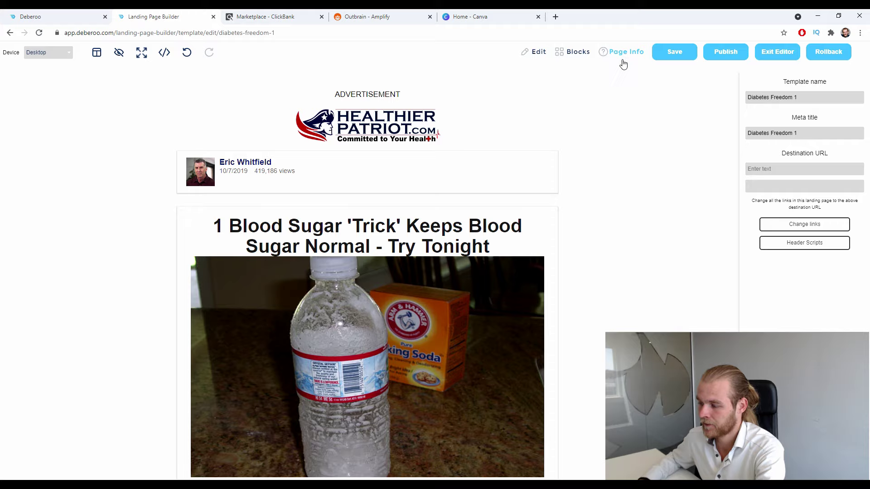
left_click_drag(786, 154, 822, 155)
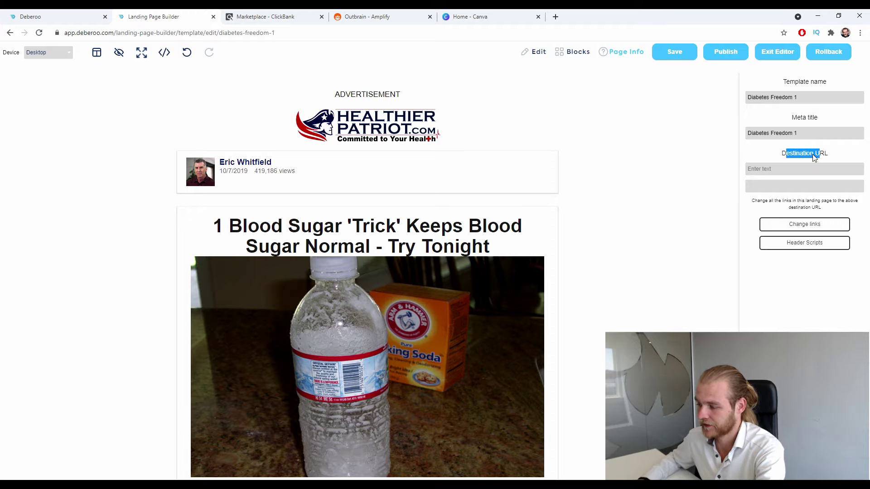
left_click(786, 155)
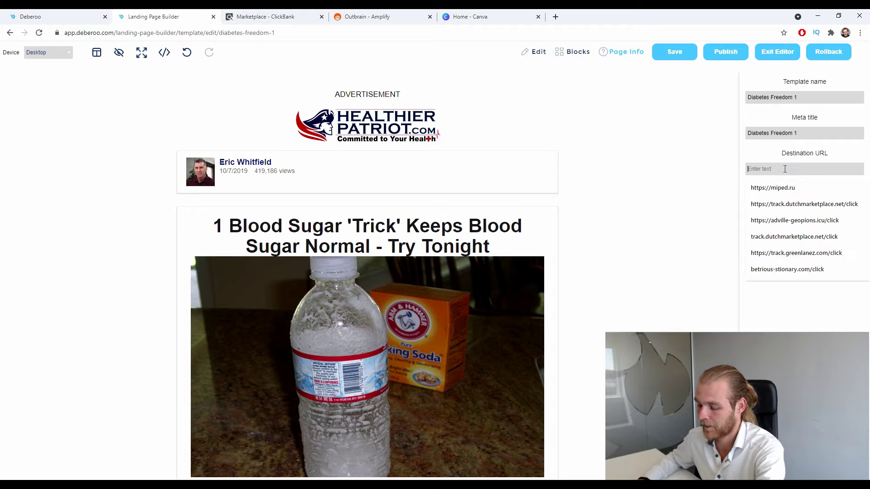
key("ctrl+v")
left_click(756, 167)
type("s")
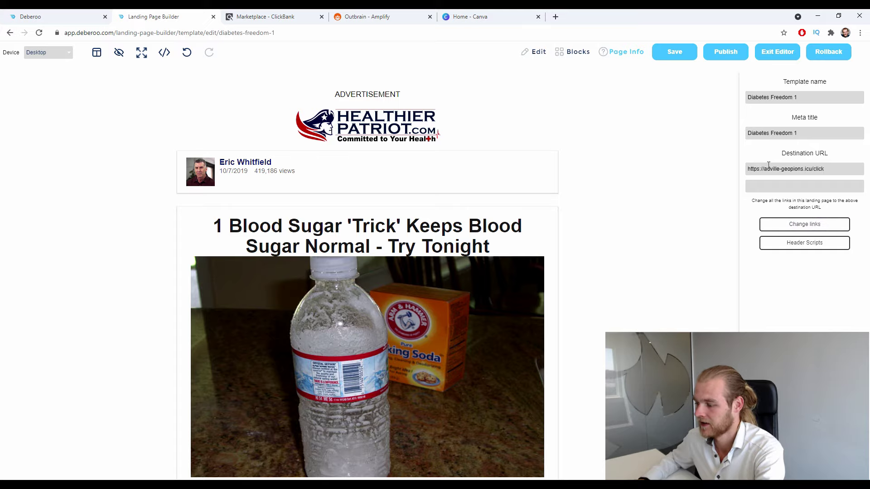
left_click(806, 224)
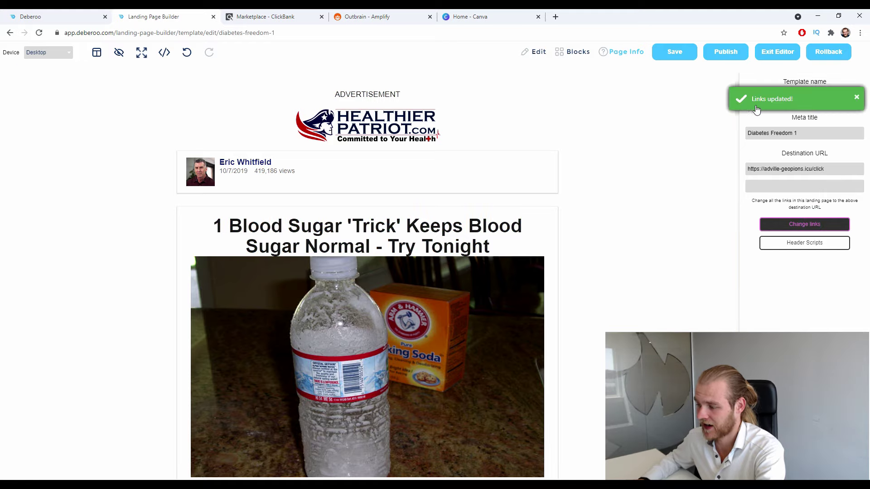
Step: Publish the landing page to imakeshhmoney-com, and copy the address of the published page before closing it
left_click(727, 56)
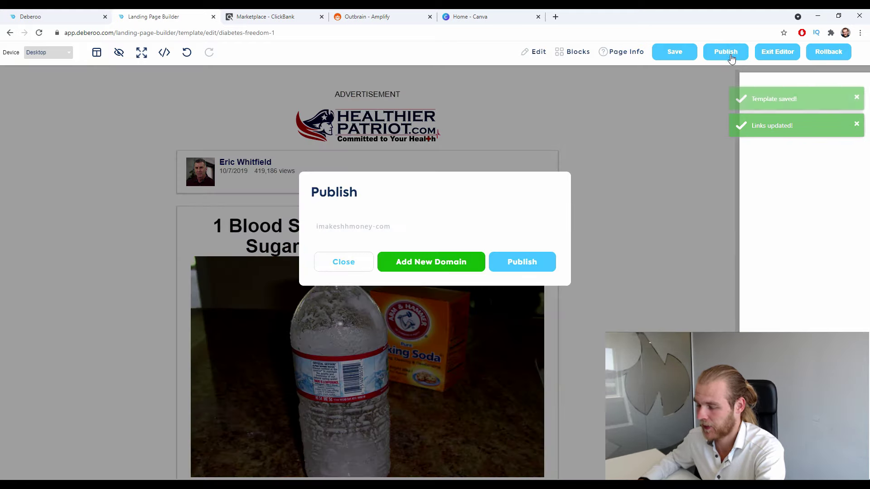
left_click(520, 268)
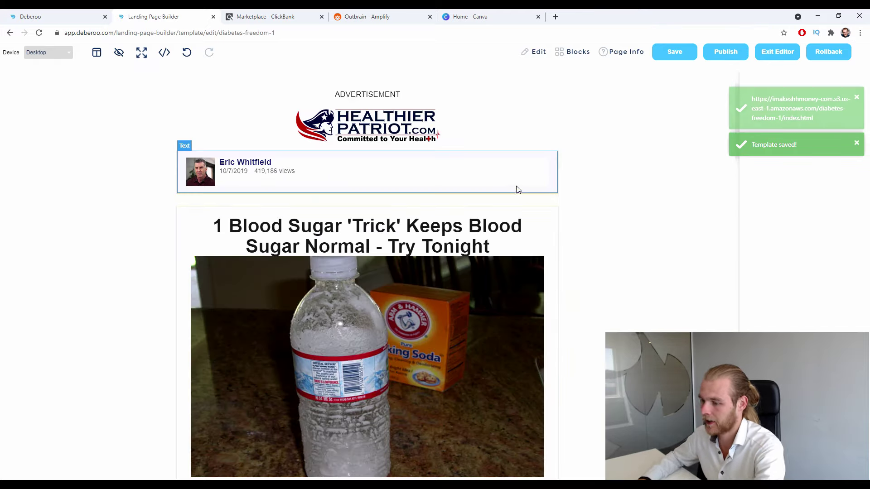
left_click(770, 108)
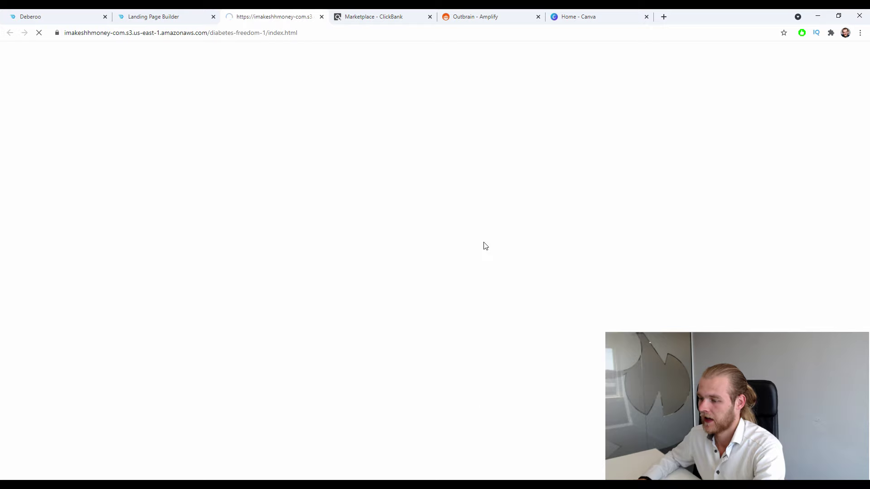
scroll(135, 145, "down", 4)
scroll(136, 143, "up", 4)
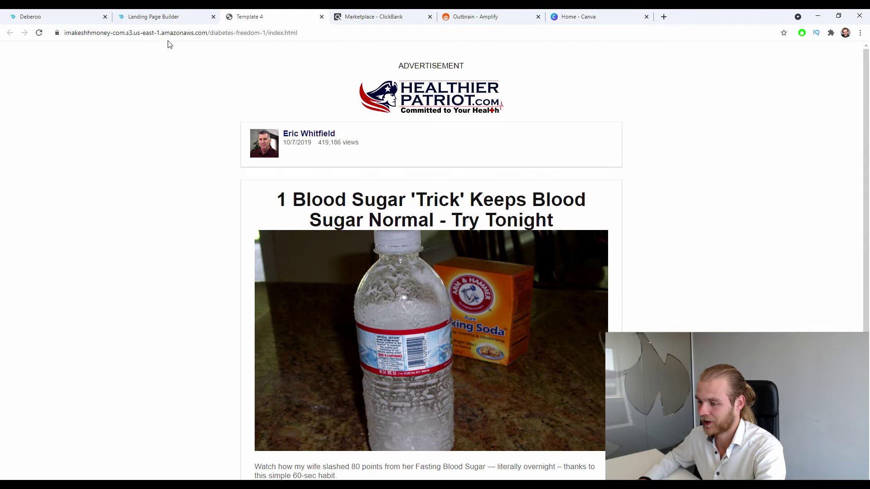
left_click(215, 34)
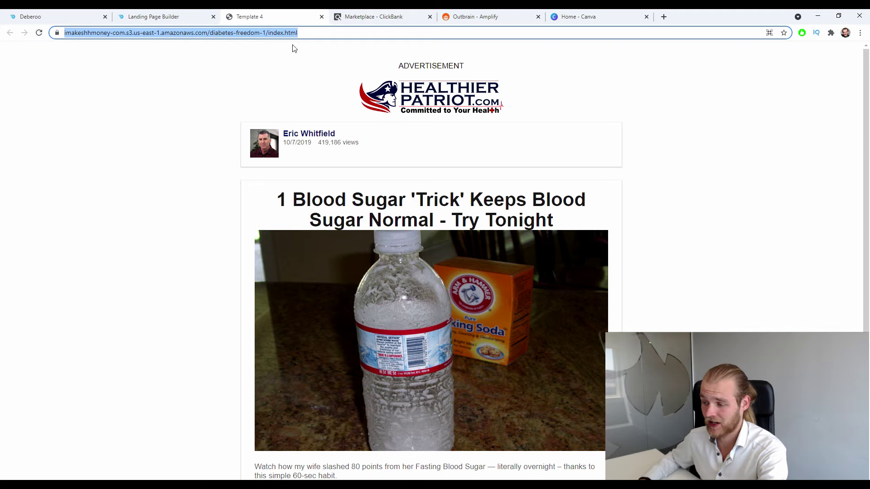
left_click(322, 16)
Step: In the Deberoo tracker, start a new lander with the workspace Initial and the country tag United States
left_click(28, 16)
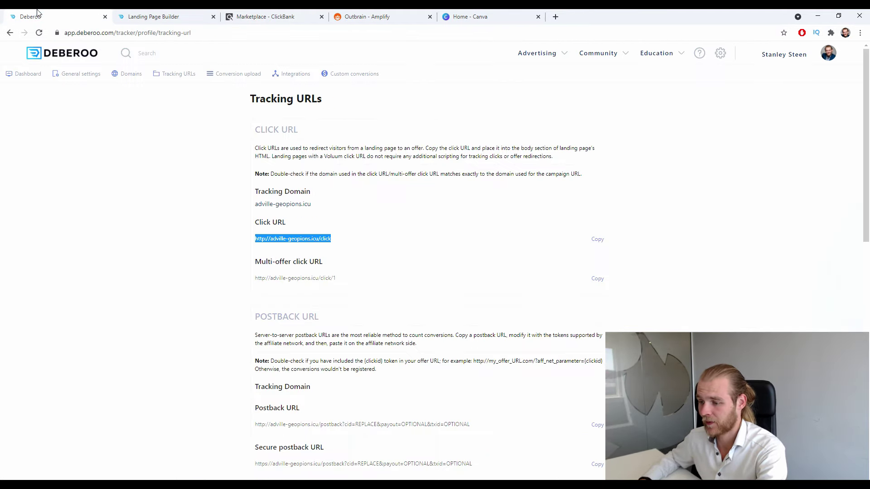
left_click(26, 74)
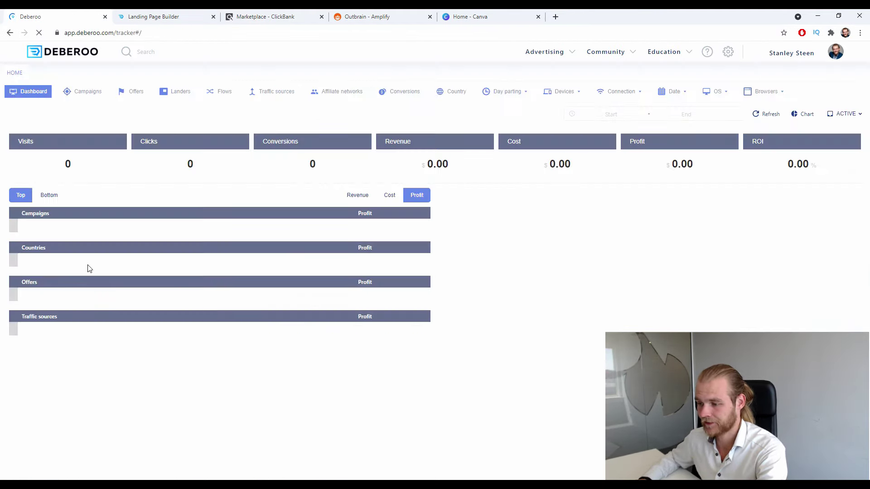
left_click(176, 92)
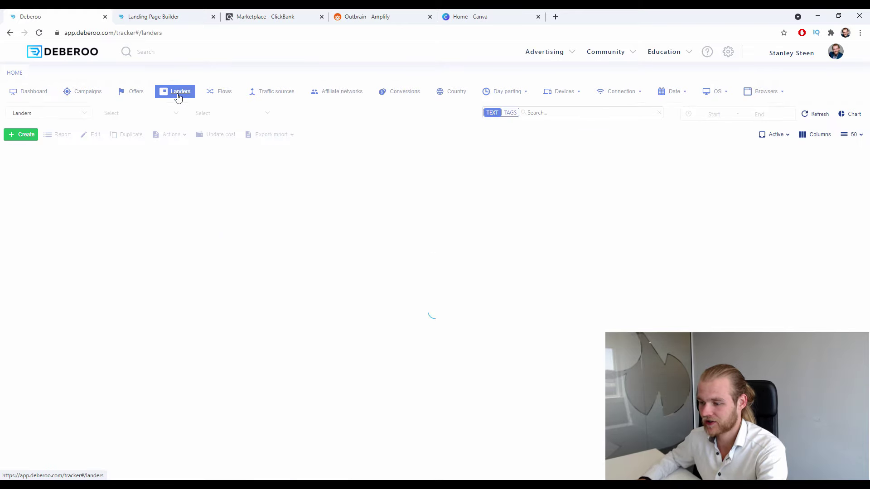
left_click(26, 135)
left_click(26, 147)
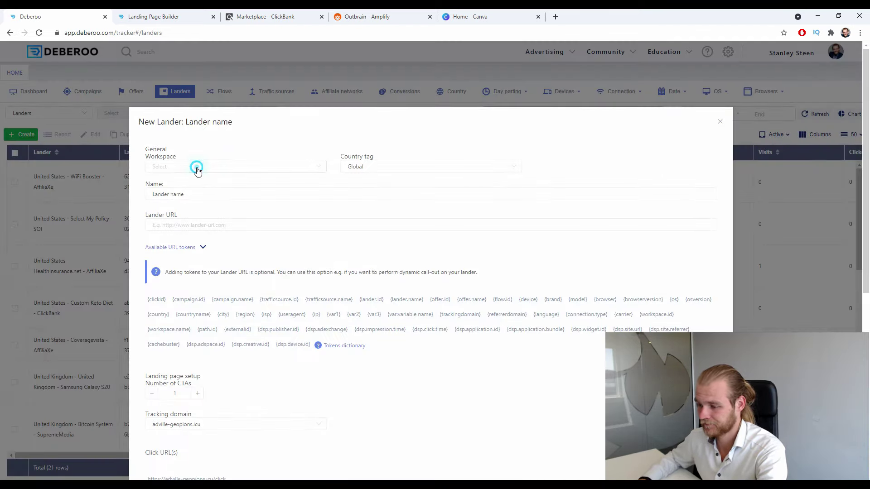
left_click(194, 168)
left_click(192, 190)
left_click(387, 171)
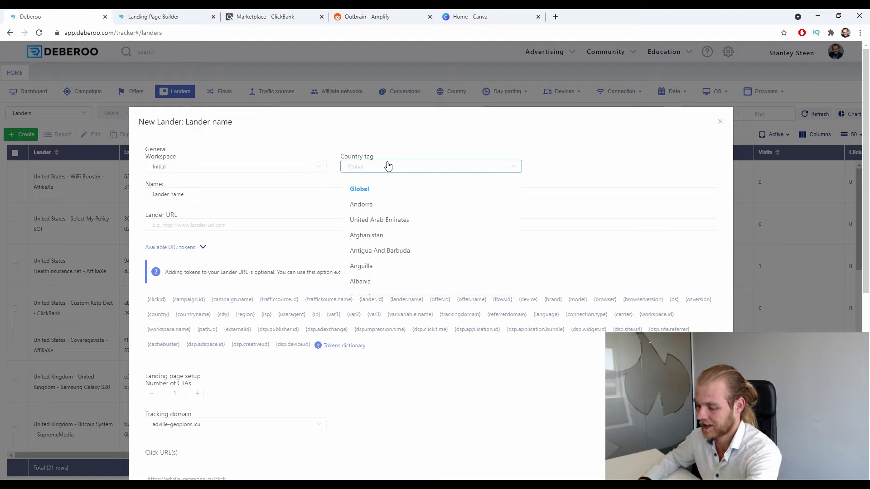
type("n")
key("BackSpace")
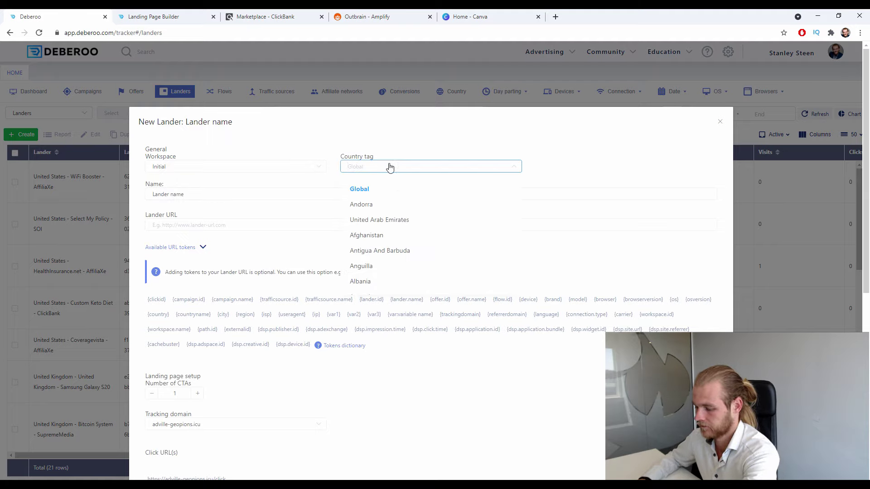
type("uni")
left_click(392, 267)
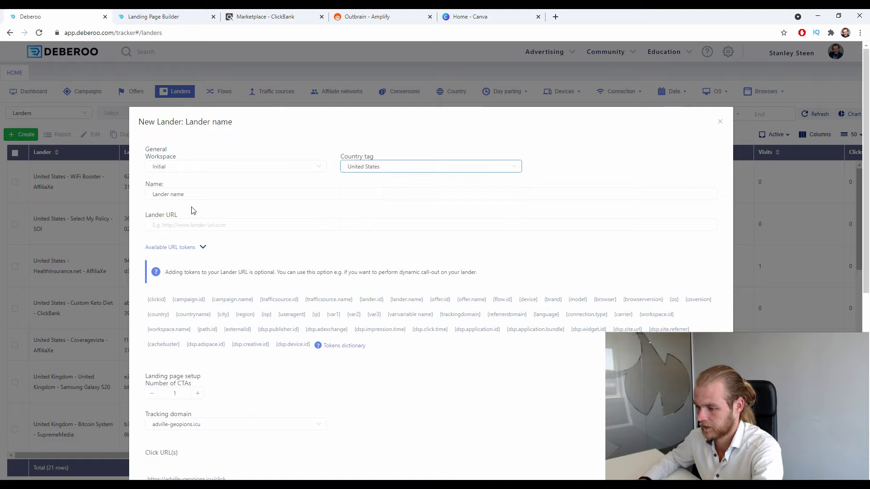
Step: Name the new lander Diabetes Freedom
left_click(189, 195)
left_click_drag(190, 195, 152, 195)
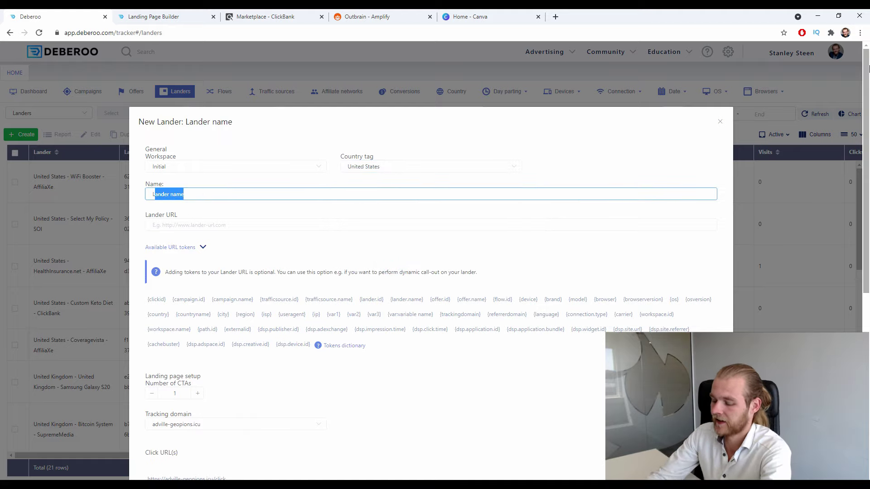
key("BackSpace")
type("Diabetes Fr")
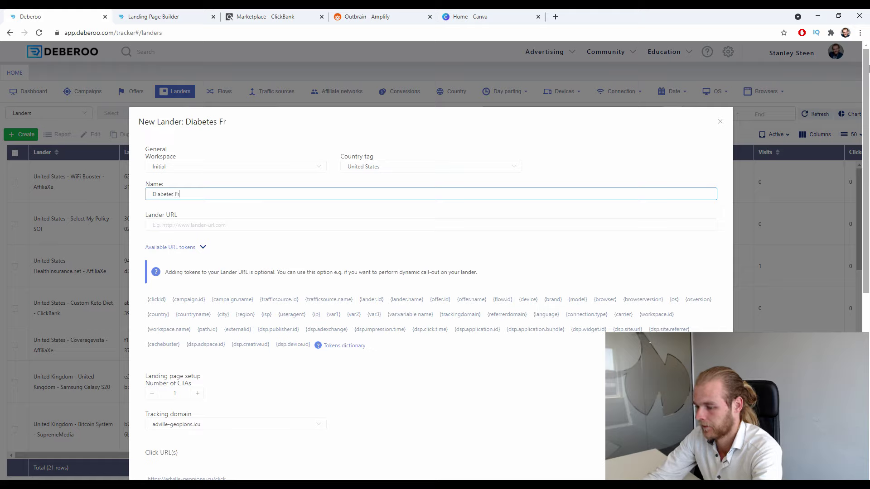
type("eedom")
key("Tab")
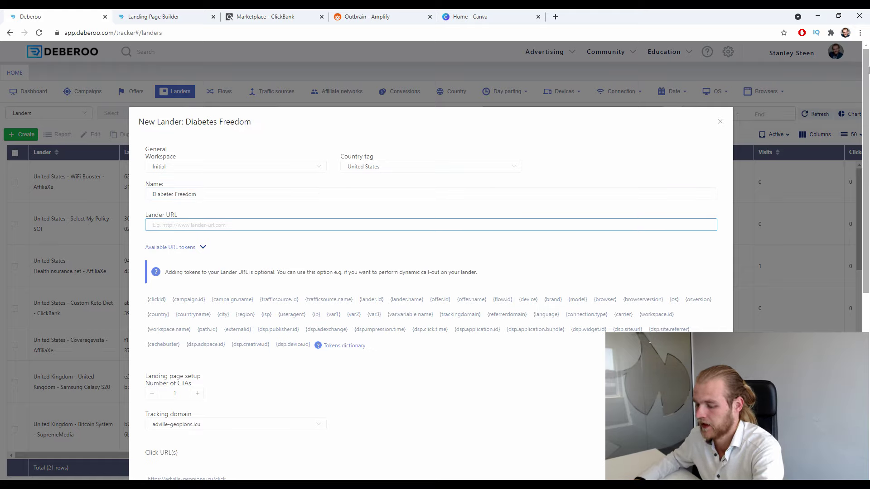
type("https://imakeshhmoney-com.s3.us-east-1.amazonaws.com/diabetes-freedom-1/index.html")
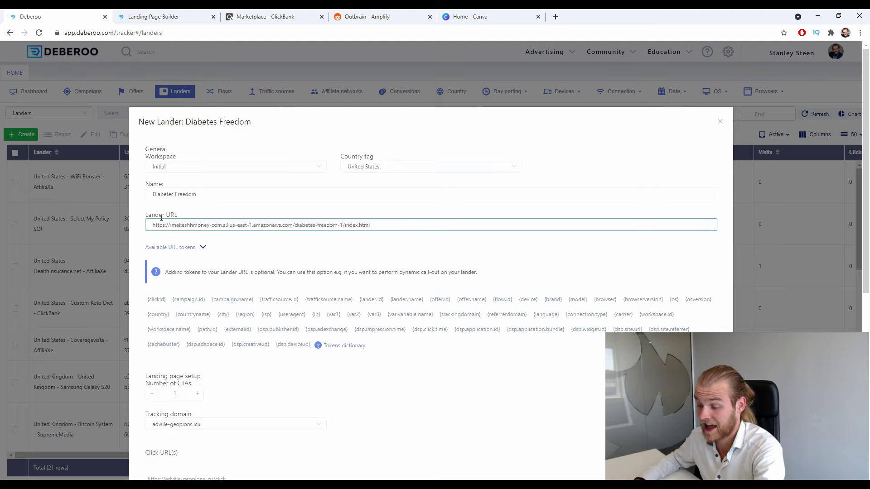
left_click_drag(233, 225, 375, 241)
left_click(380, 244)
scroll(380, 244, "down", 7)
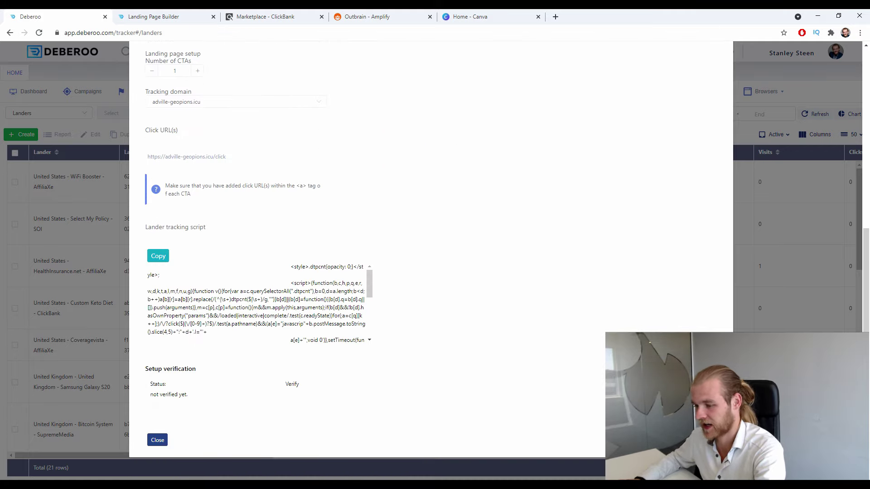
left_click(157, 440)
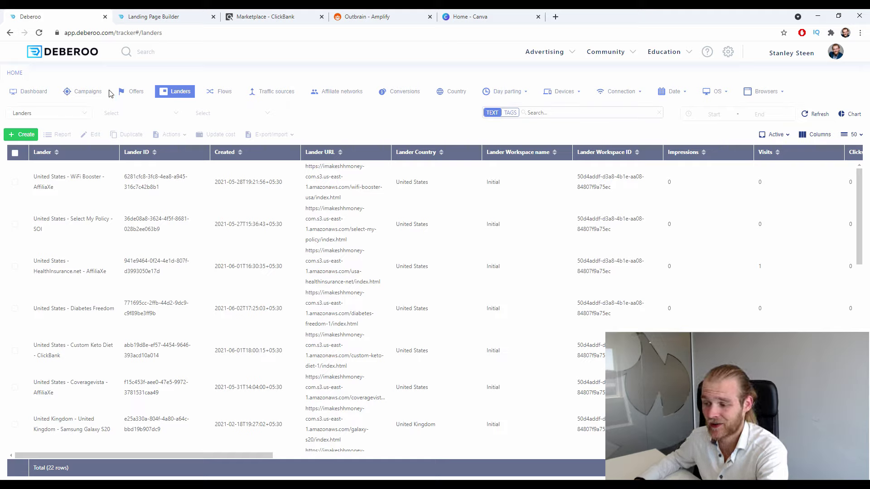
Step: Start a new simple campaign in the campaigns list and set its workspace to Initial
left_click(83, 92)
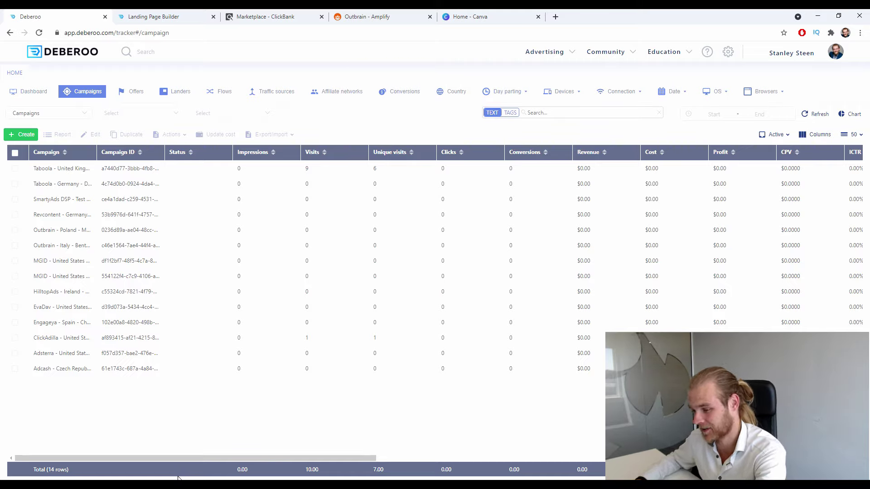
left_click(400, 126)
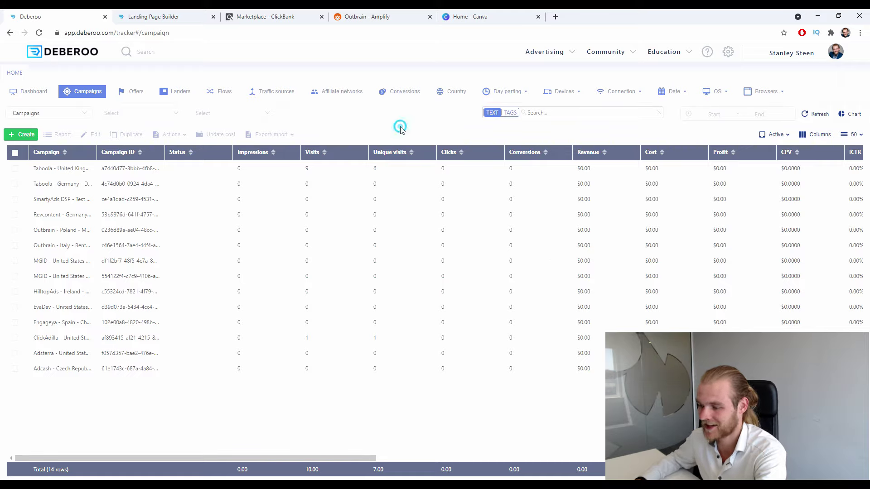
left_click(28, 136)
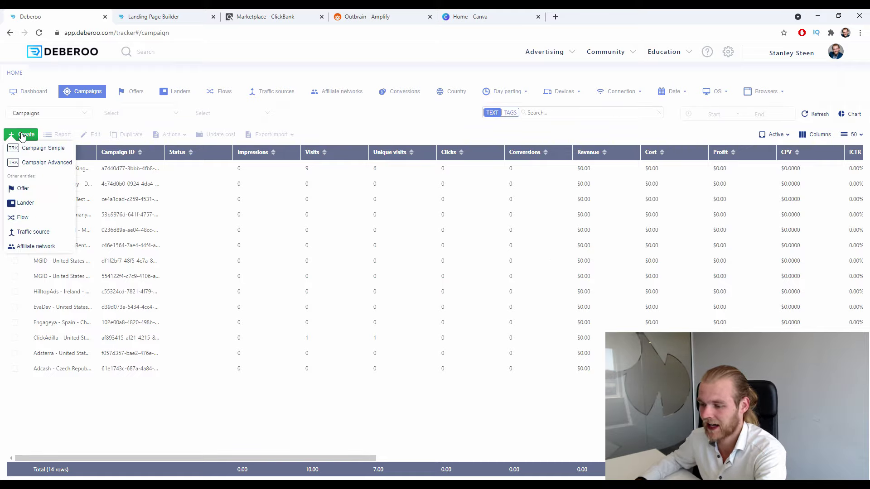
left_click(50, 150)
left_click(190, 192)
left_click(183, 221)
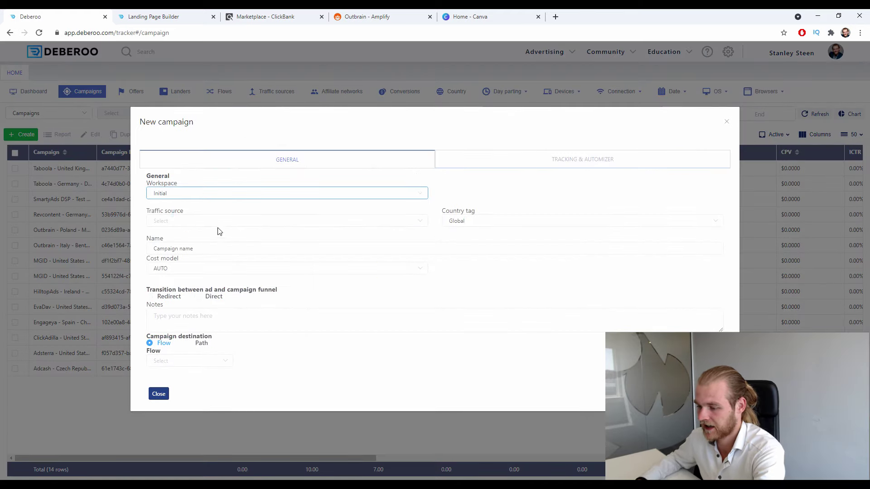
Step: Set the campaign's traffic source to Outbrain and its country tag to United States
left_click(219, 223)
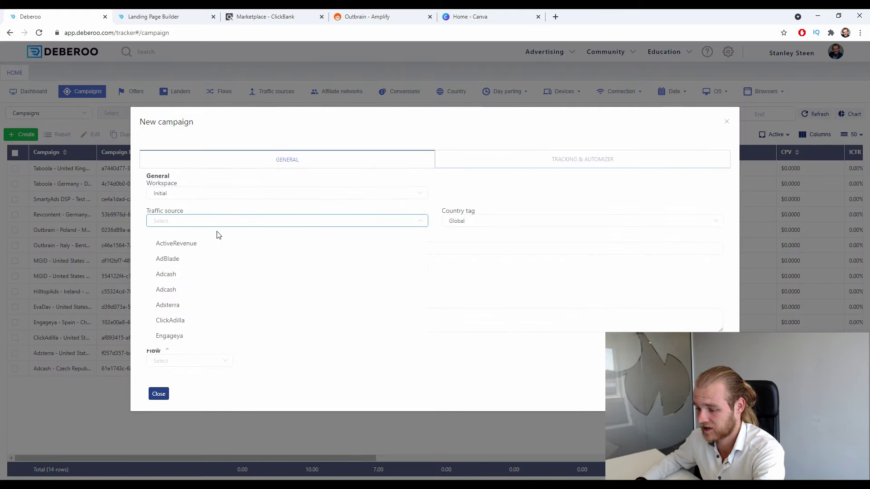
scroll(210, 253, "down", 2)
left_click(193, 339)
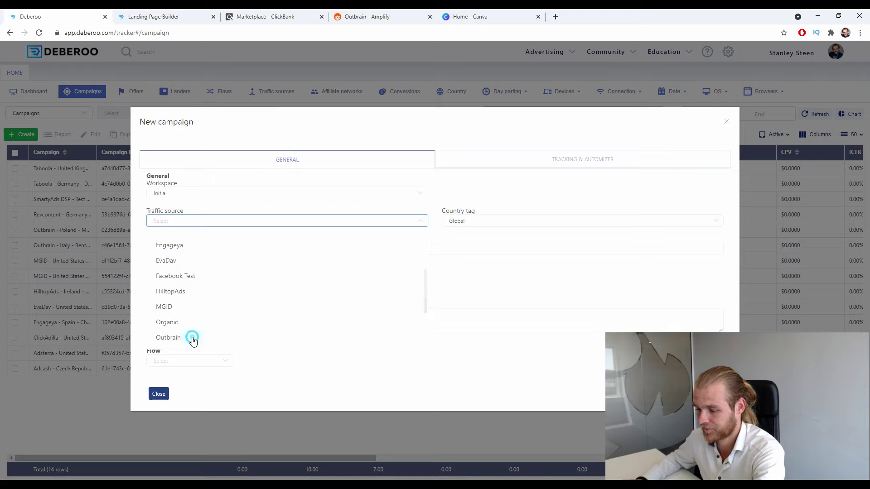
left_click(535, 222)
type("unit")
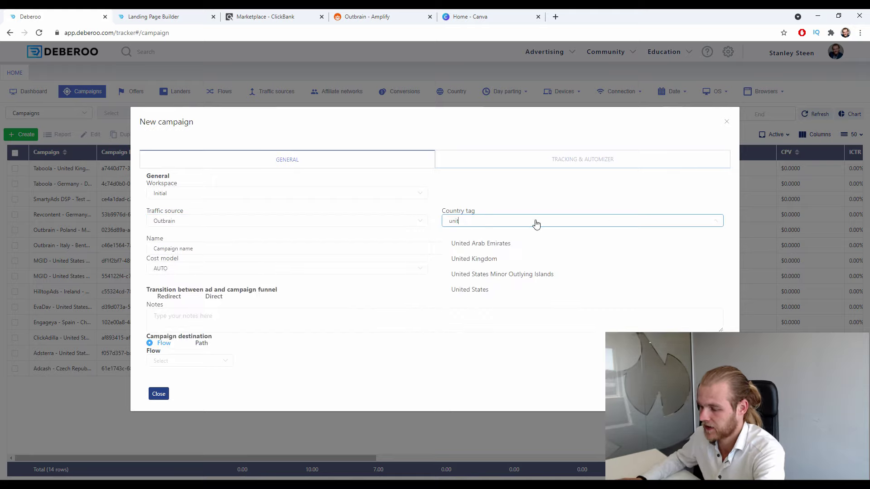
left_click(507, 290)
Step: Name the new campaign Diabetes Freedom - CB
left_click(217, 253)
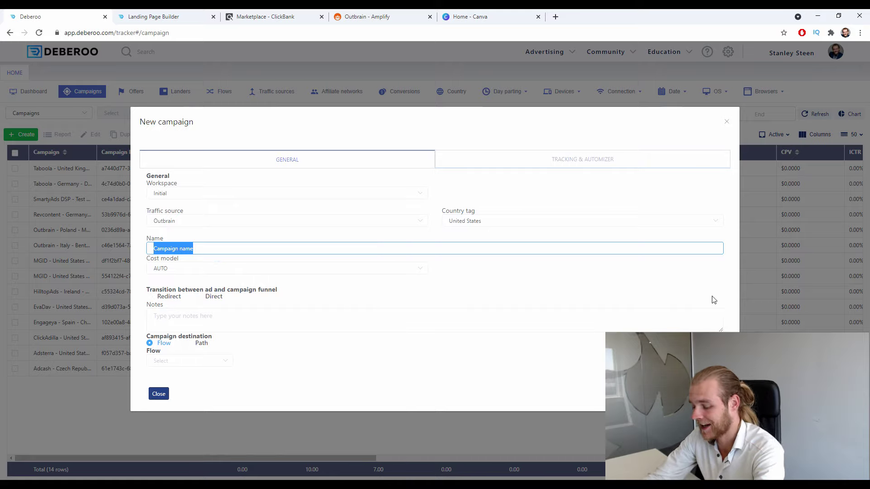
type("Diabetes Freedom -")
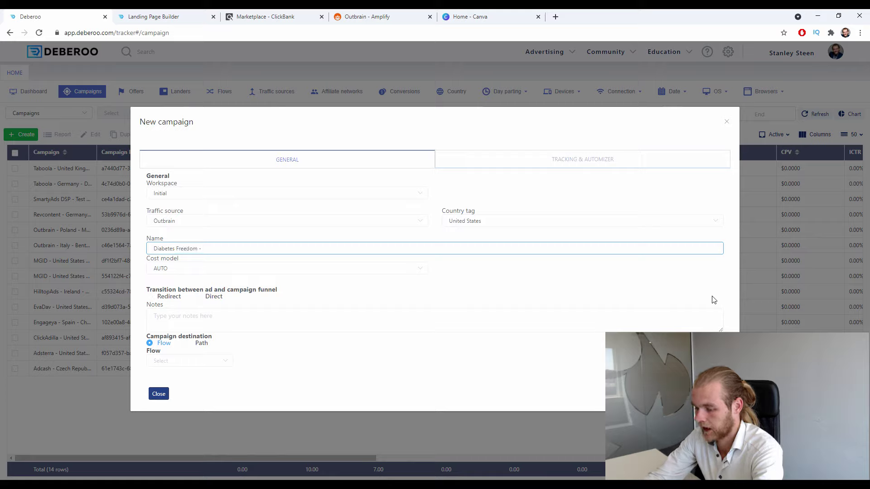
type("CB")
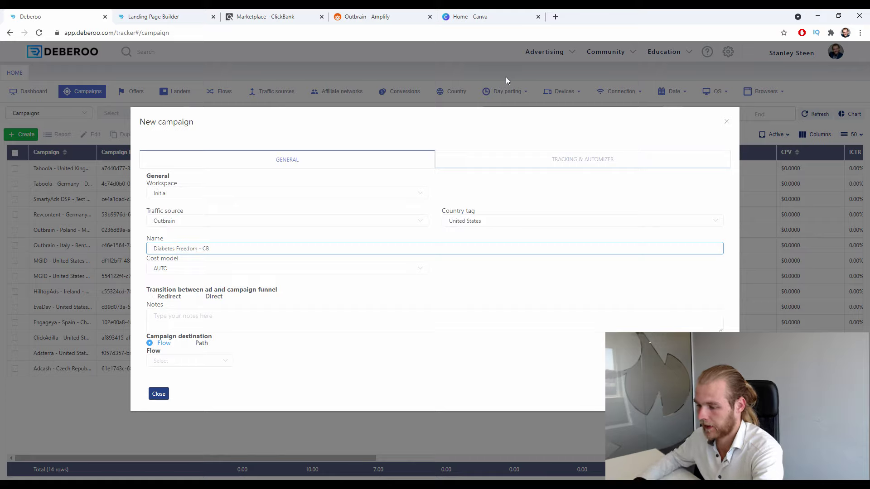
Step: Set the transition between ad and campaign funnel to Redirect
left_click_drag(150, 289, 163, 295)
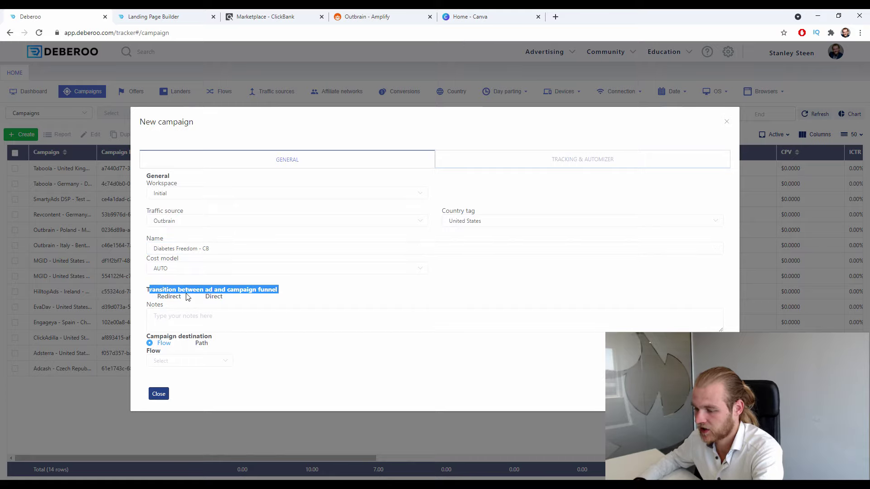
left_click(216, 296)
left_click_drag(227, 289, 278, 290)
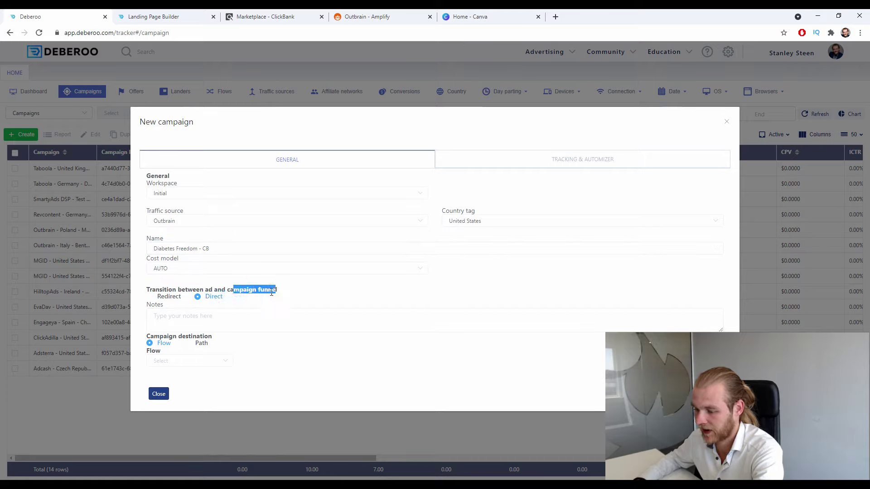
left_click(229, 295)
left_click(156, 297)
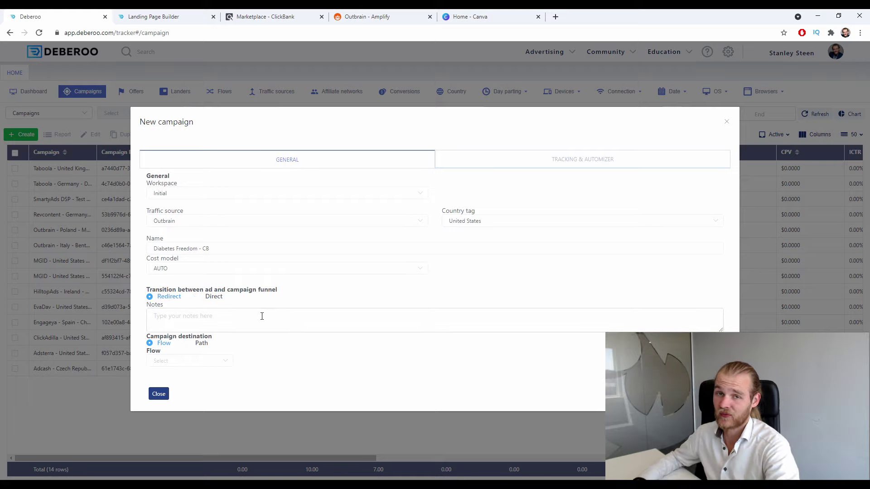
Step: Set the campaign destination to Path with Landers & Offers and the transition to offer to 302
left_click(163, 342)
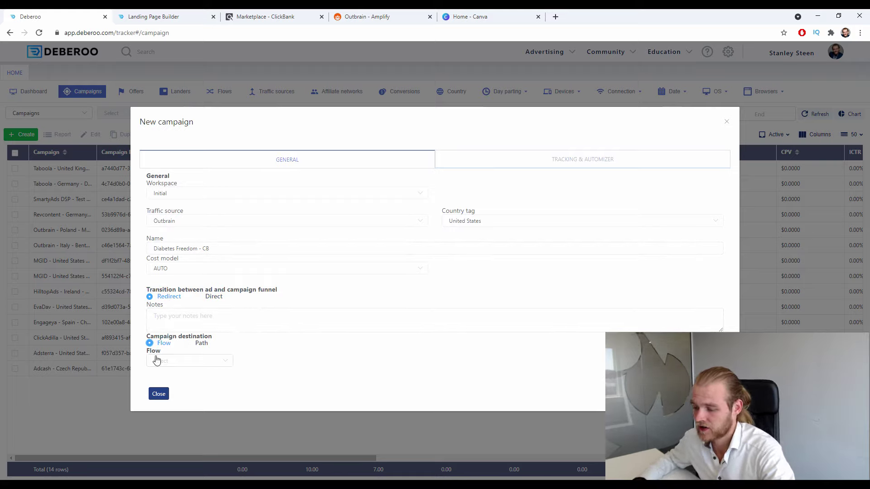
left_click(221, 361)
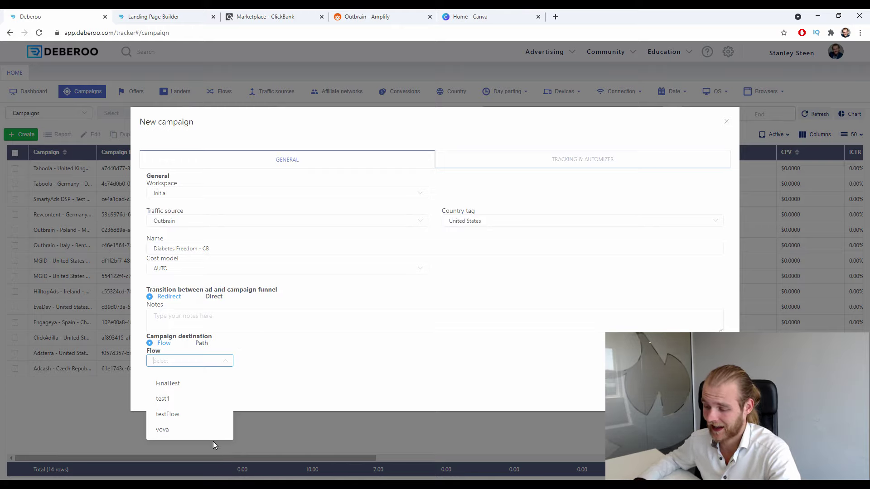
left_click(204, 343)
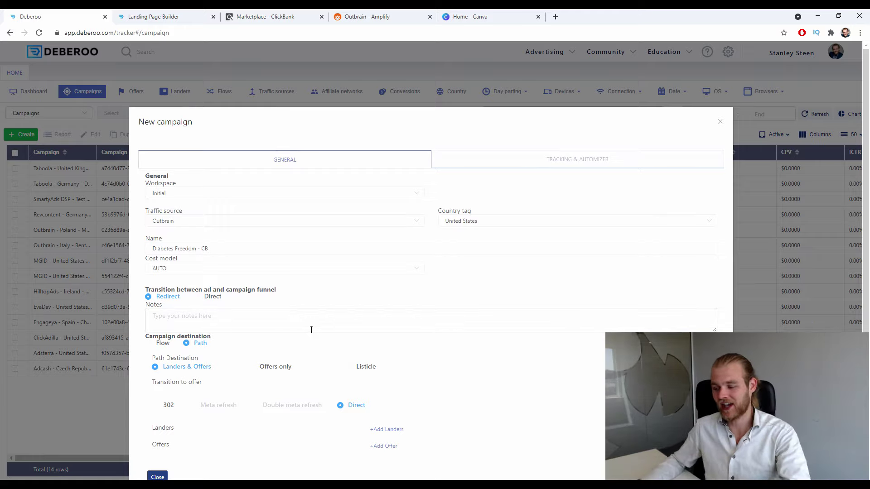
scroll(208, 305, "down", 1)
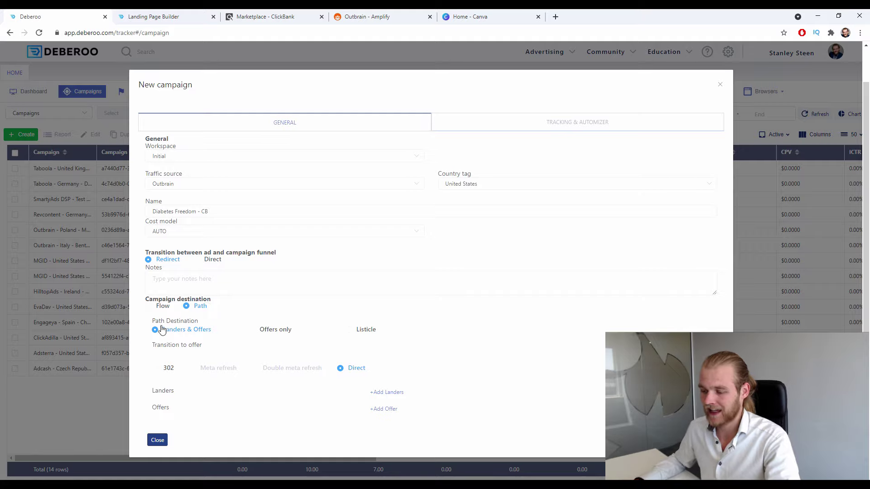
left_click_drag(161, 346, 169, 368)
left_click(166, 368)
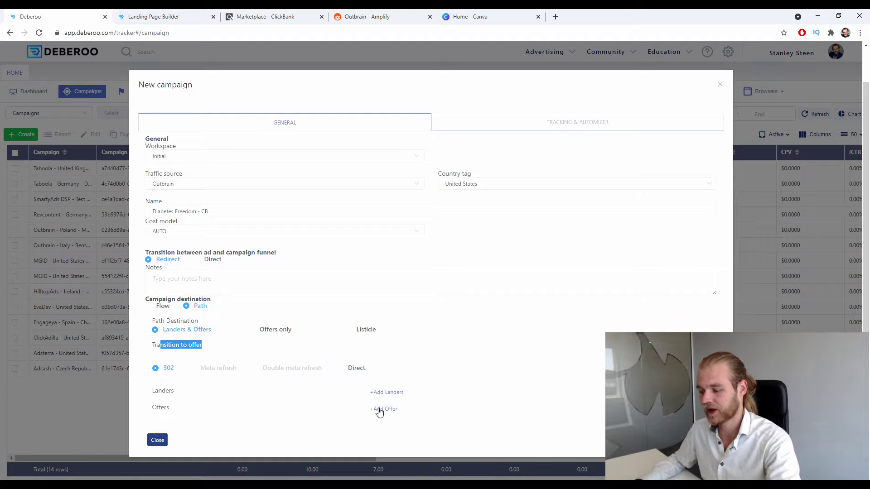
Step: Add a lander entry and an offer entry to the path and choose the lander United States - Diabetes Freedom
left_click(387, 393)
left_click(404, 421)
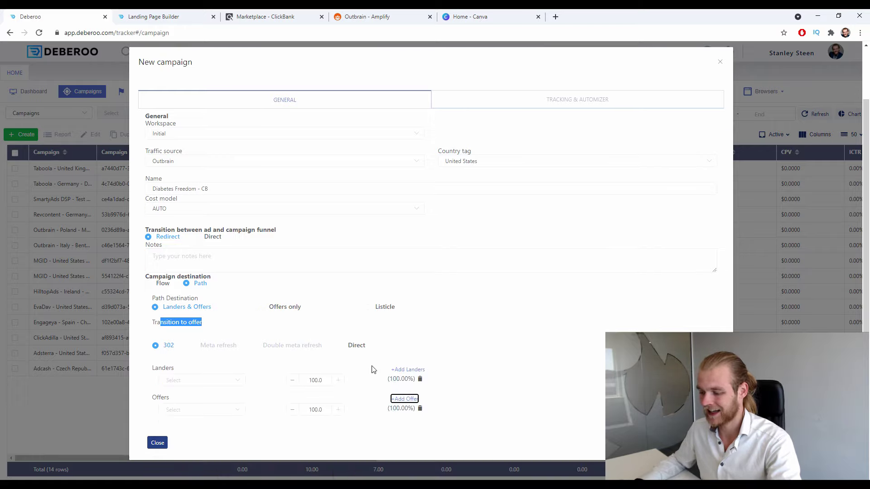
left_click(243, 379)
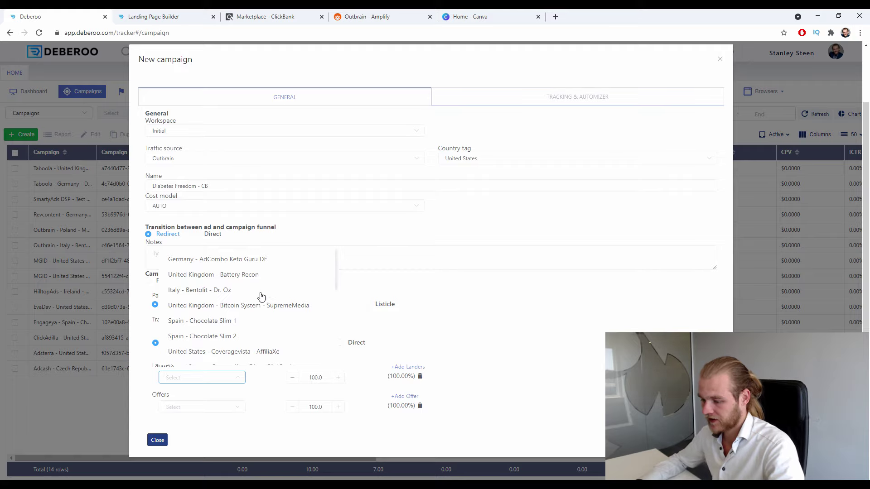
scroll(259, 295, "down", 2)
scroll(271, 268, "down", 4)
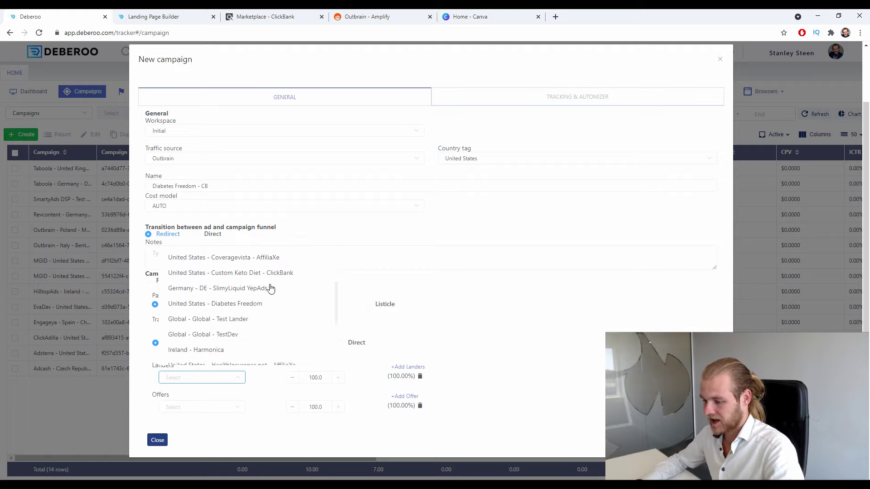
left_click(272, 262)
Step: Choose the offer ClickBank - United States - Diabetes Freedom for the path and save the campaign
left_click(232, 406)
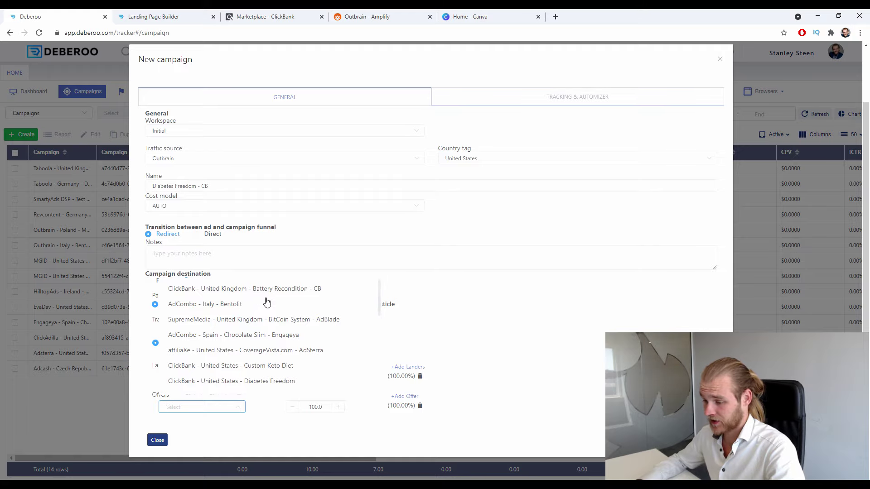
scroll(268, 303, "down", 3)
scroll(267, 300, "up", 2)
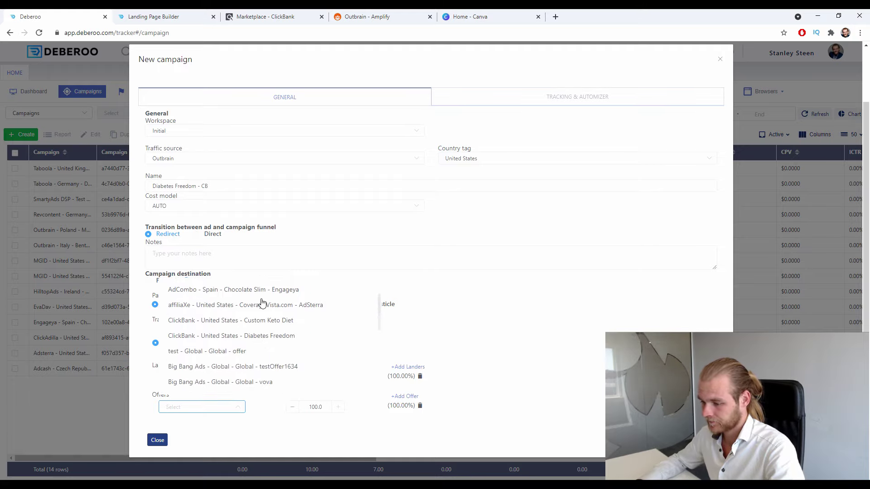
left_click(287, 335)
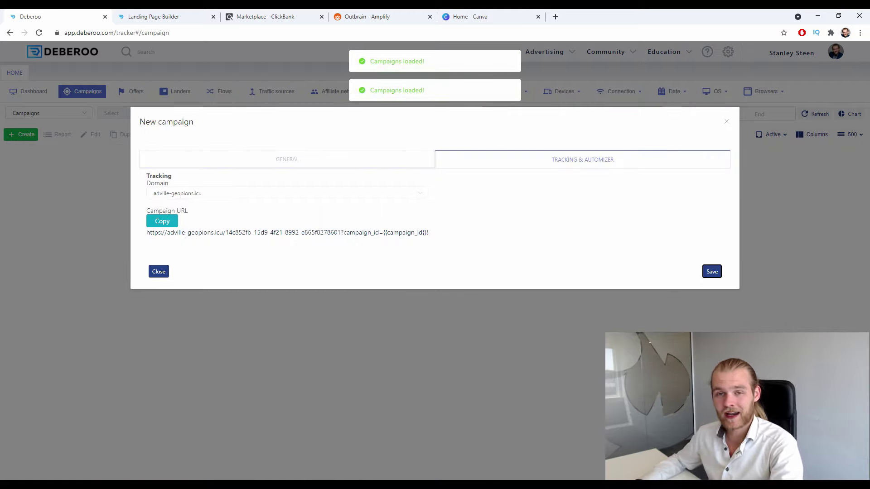
Step: Copy the saved campaign's tracking URL
left_click_drag(465, 234, 265, 229)
left_click(265, 226)
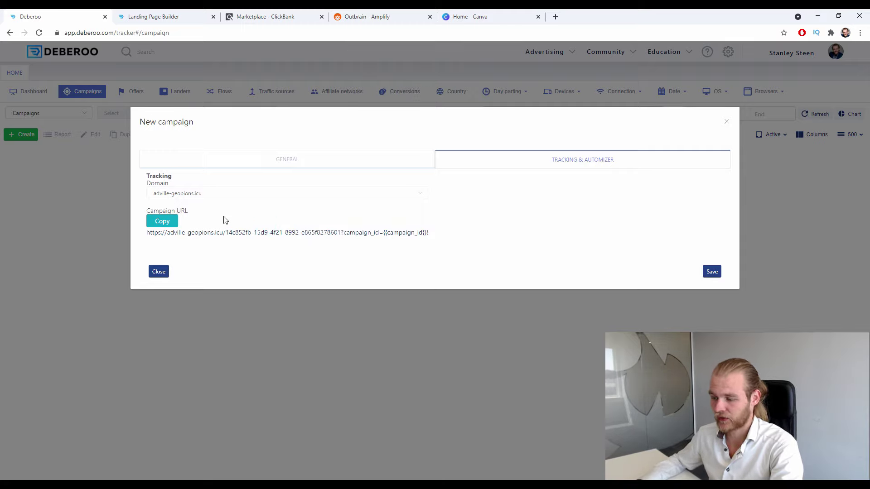
left_click(164, 223)
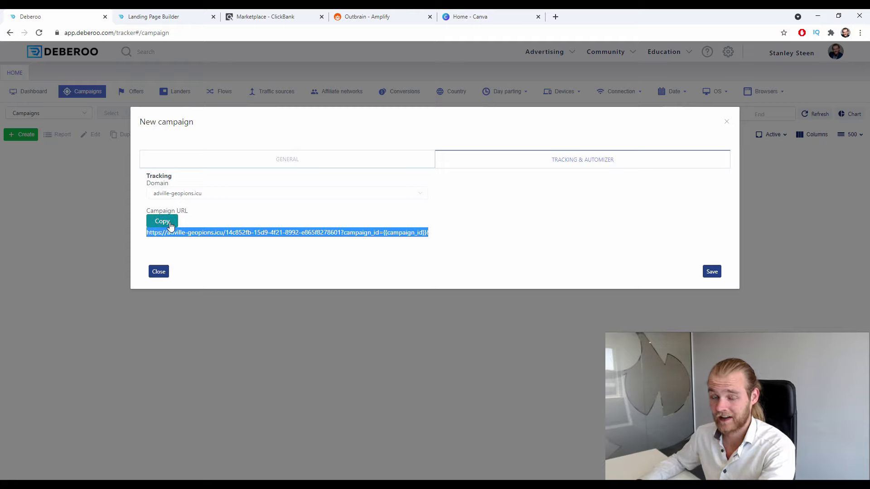
left_click(559, 255)
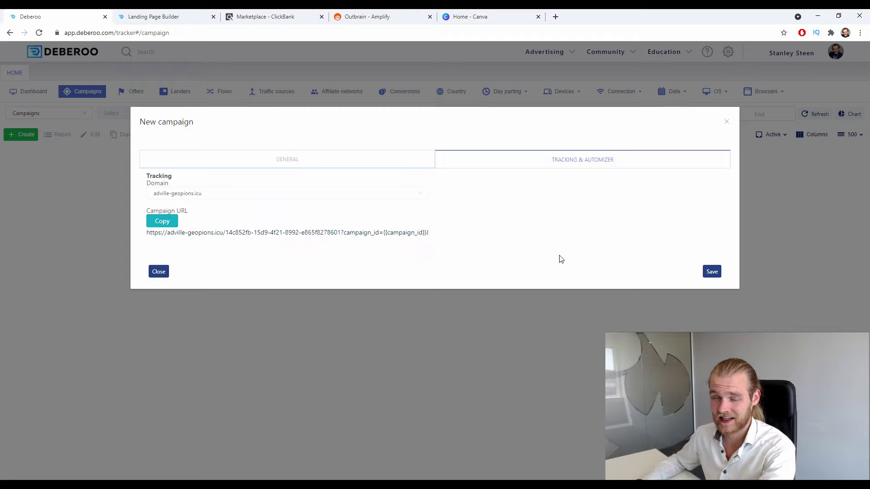
left_click(175, 221)
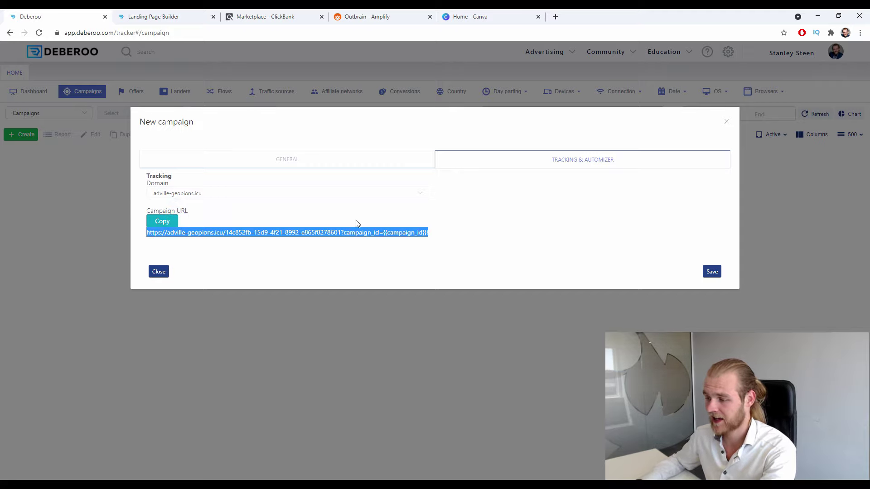
Step: Switch to Outbrain Amplify and start a new campaign named USA - Diabetes Freedom - CB
left_click(397, 13)
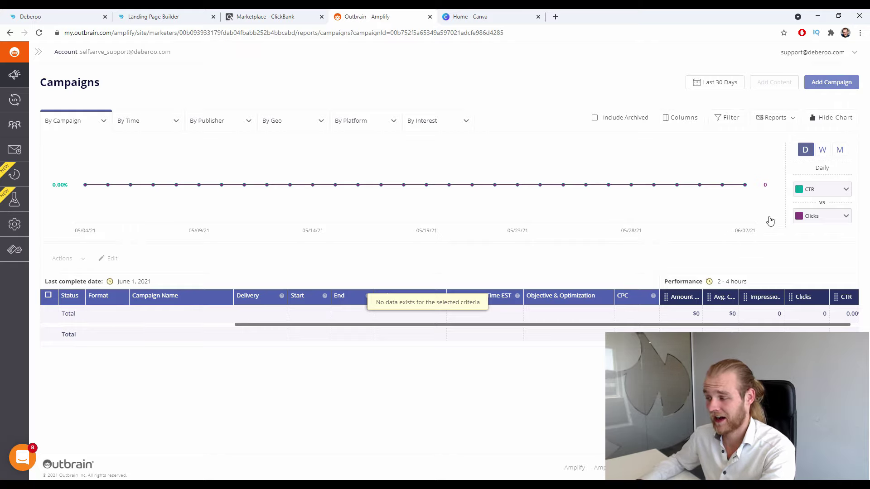
left_click(843, 83)
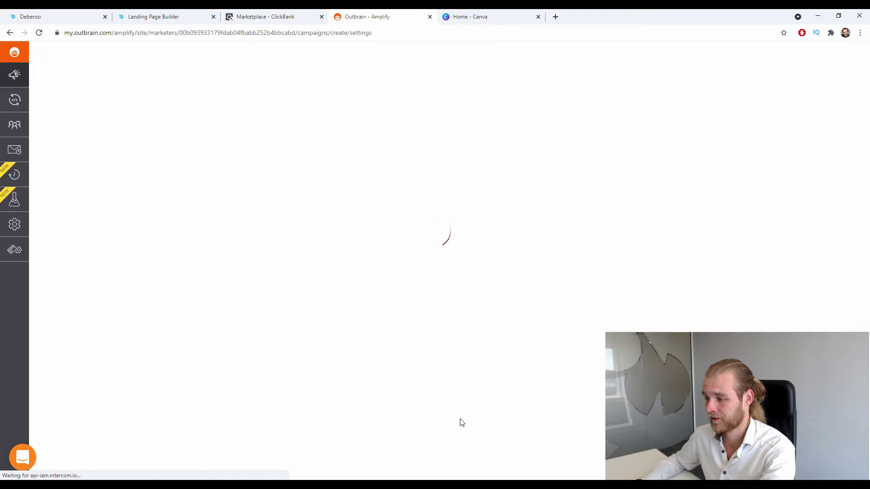
left_click(179, 134)
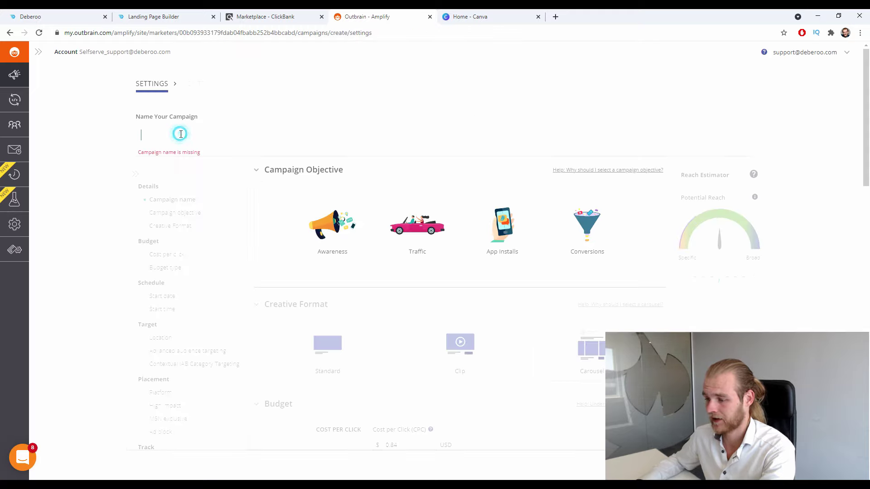
type("USA - Diab")
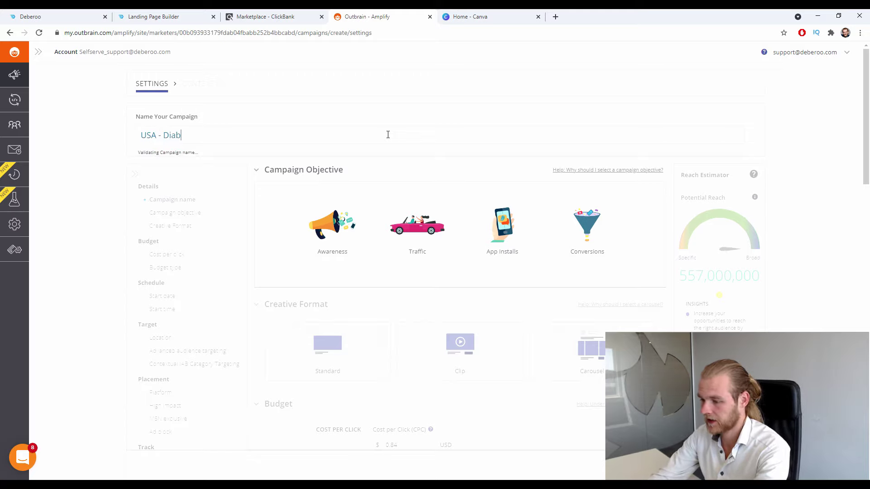
type("etes Fre")
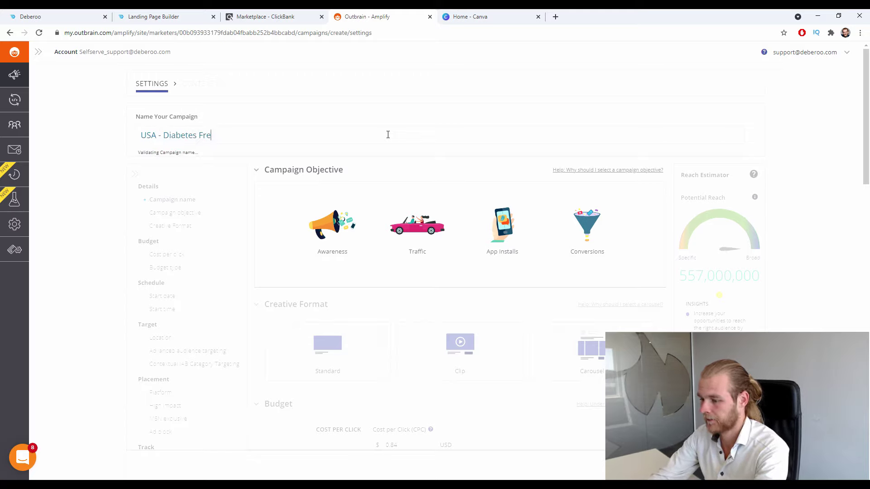
type("edom - CB")
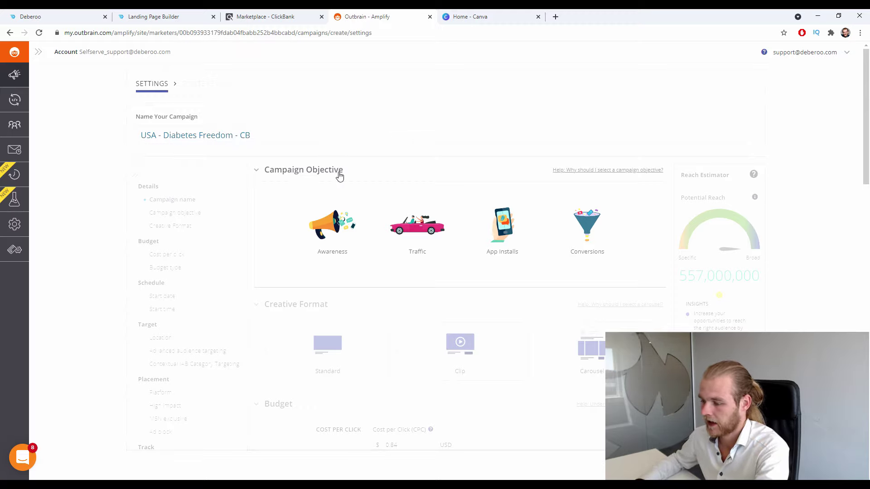
Step: Choose Conversions as the campaign objective and Standard as the creative format
left_click(588, 237)
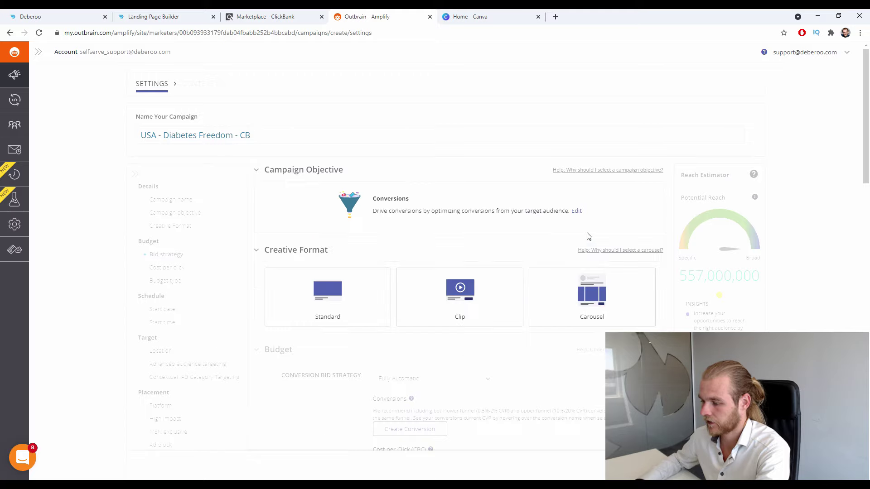
scroll(588, 237, "down", 1)
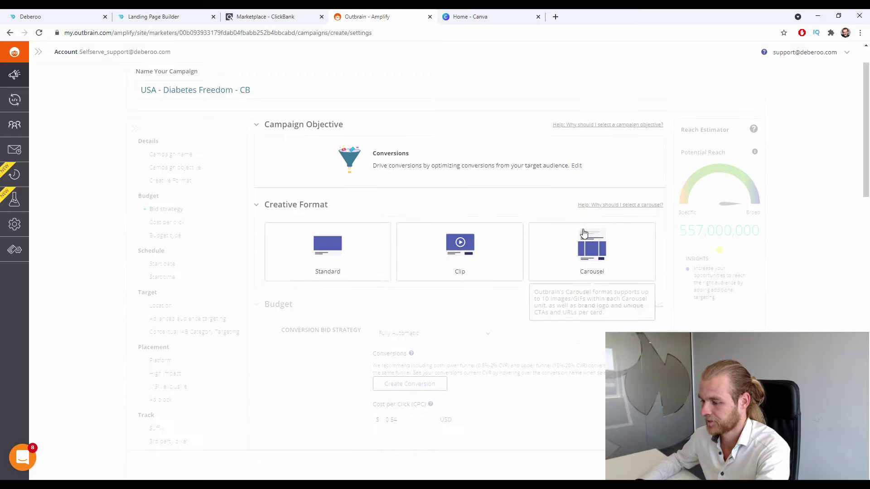
left_click(347, 243)
Step: Set the campaign's conversion bid strategy to Semi Automatic
scroll(408, 227, "down", 2)
left_click(420, 219)
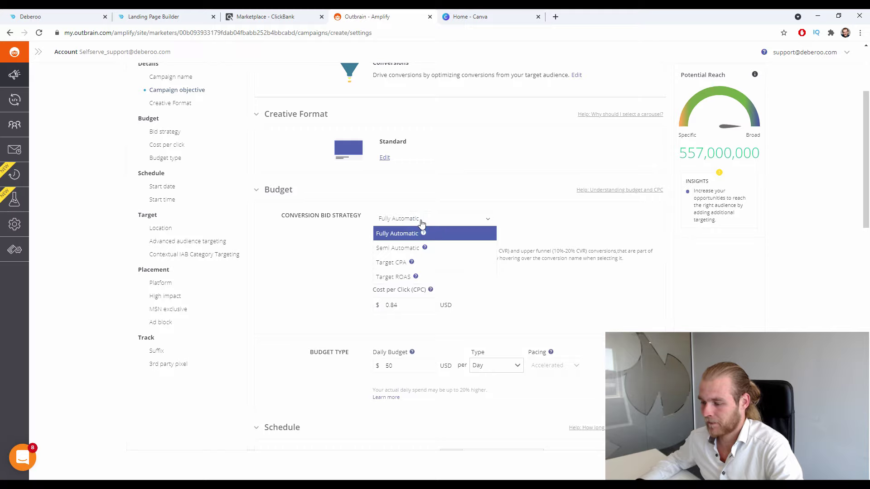
left_click(471, 250)
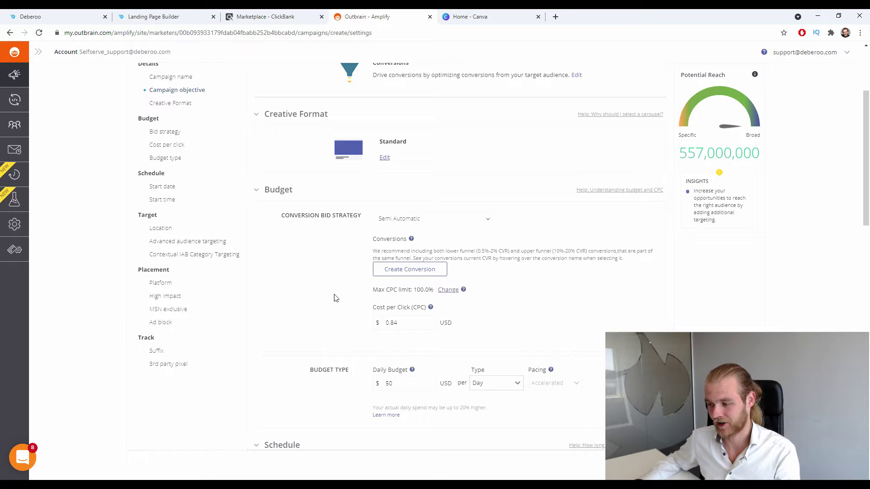
left_click(486, 217)
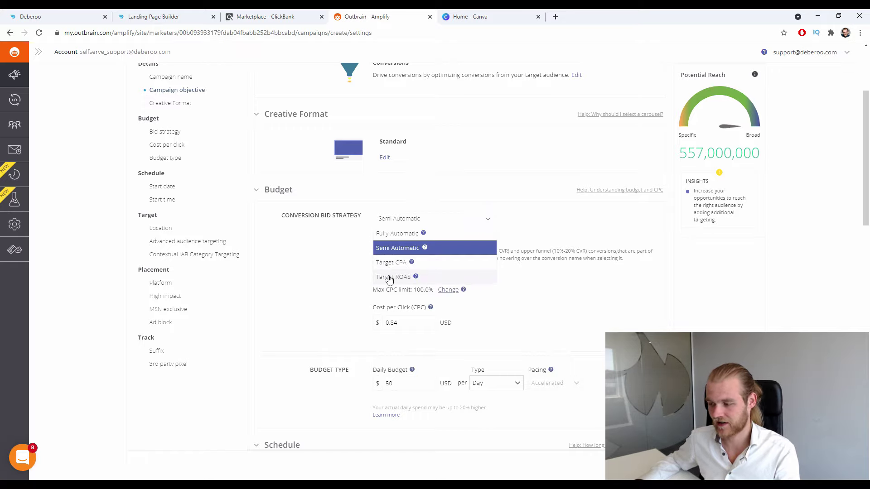
left_click(315, 286)
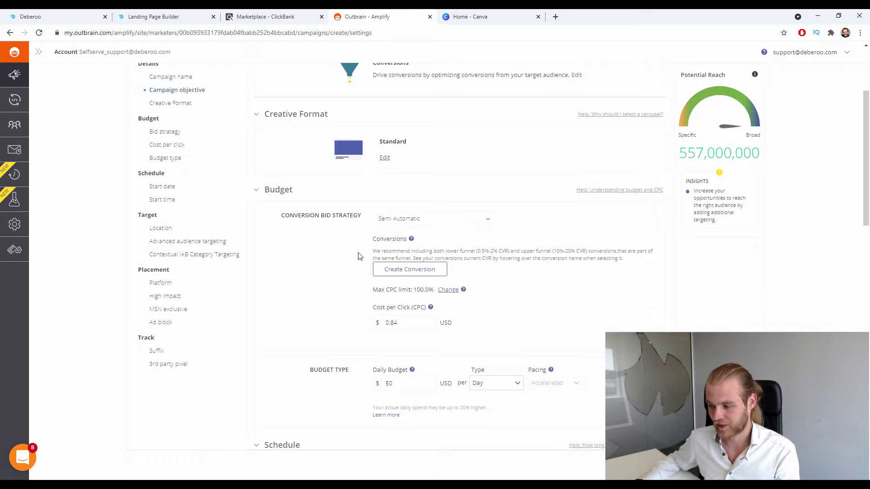
Step: Check the suggested bid range for the campaign's cost per click
scroll(356, 255, "down", 3)
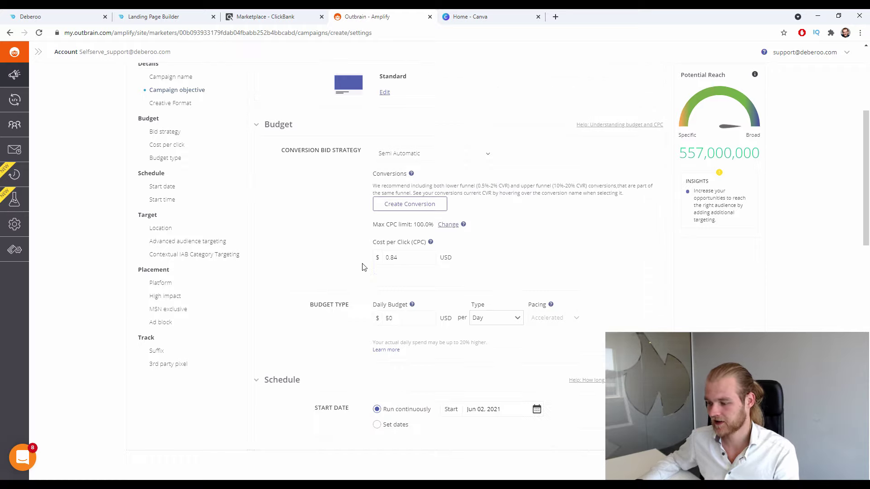
scroll(345, 212, "up", 2)
left_click_drag(389, 277, 539, 287)
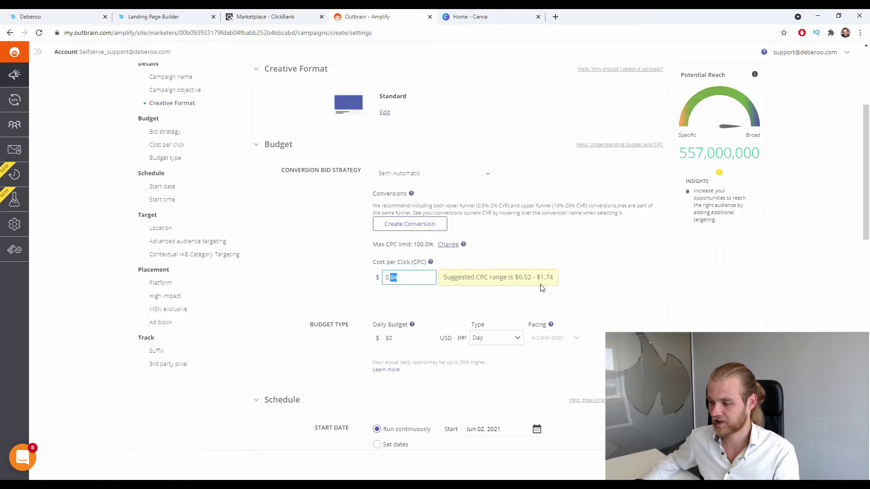
left_click(588, 273)
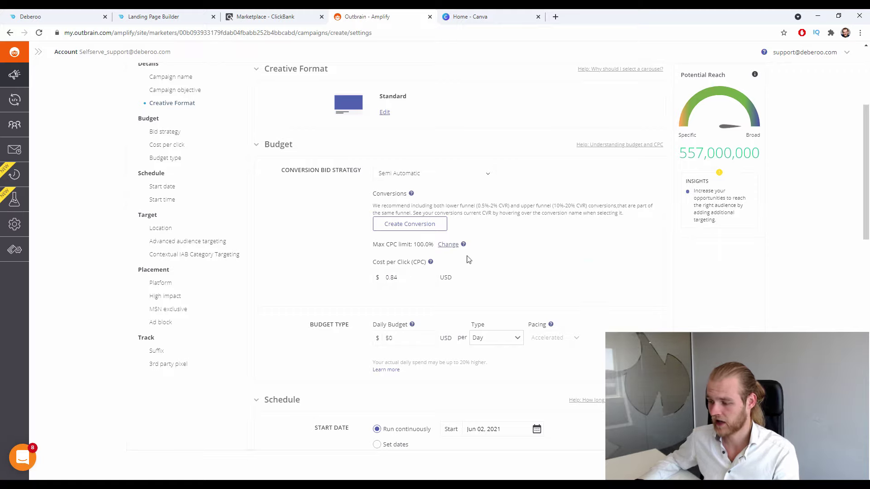
Step: Set the campaign's daily budget to 250 USD
scroll(506, 292, "down", 1)
scroll(506, 293, "down", 2)
scroll(503, 287, "down", 1)
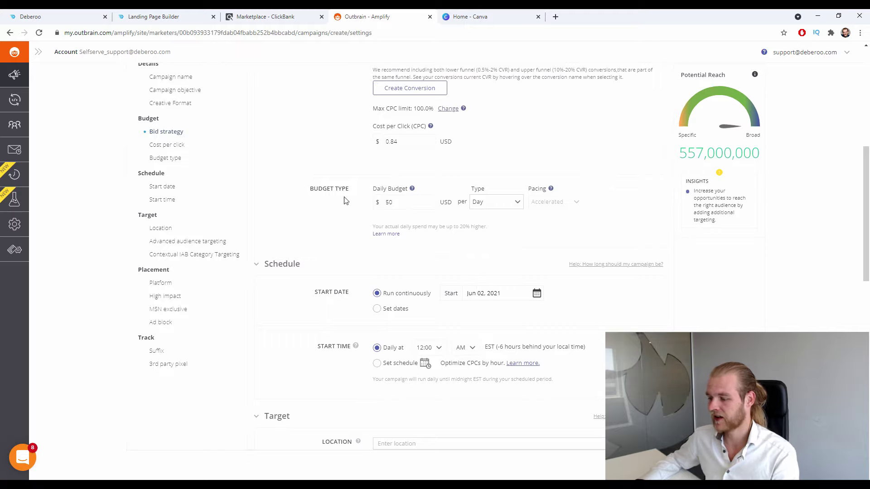
left_click(410, 202)
double_click(418, 202)
type("2")
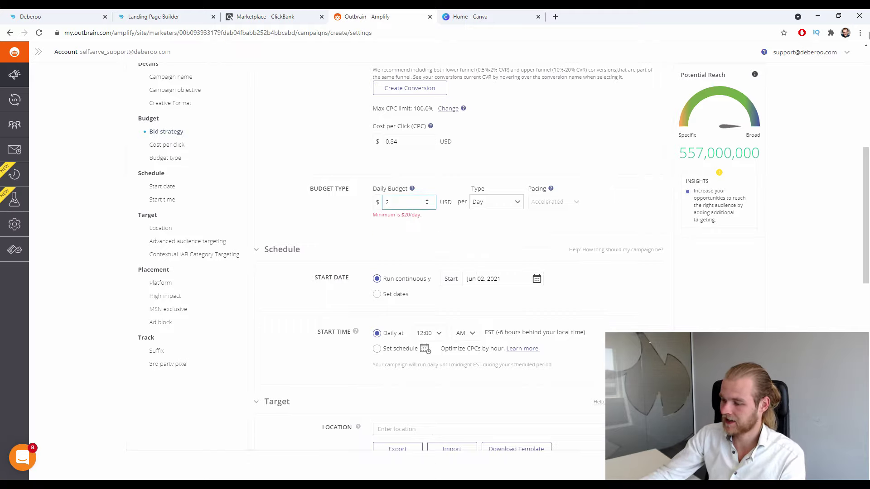
type("50")
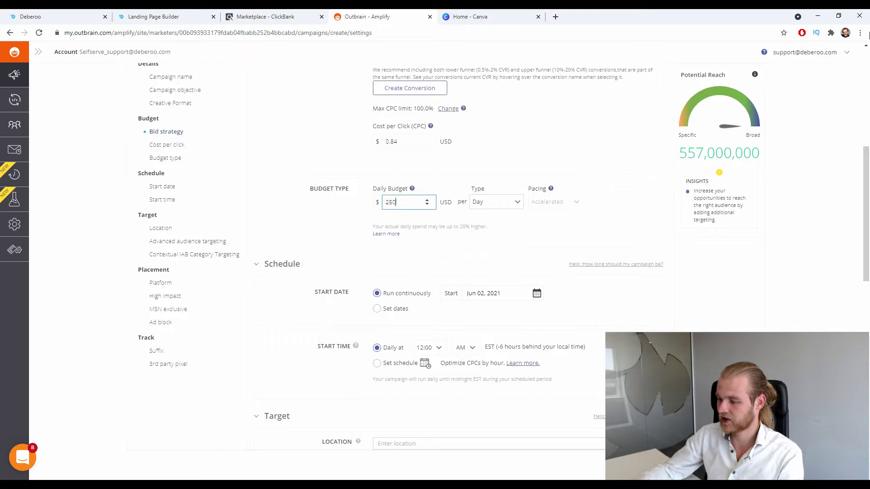
left_click(614, 226)
Step: Set the continuously running campaign's start date to Aug 26, 2021
scroll(630, 199, "down", 1)
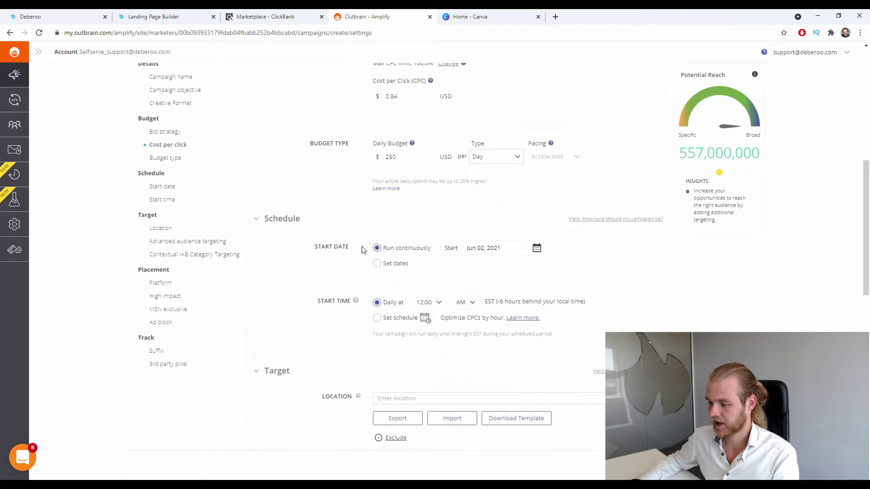
left_click(503, 247)
left_click(569, 275)
left_click(570, 275)
left_click(534, 363)
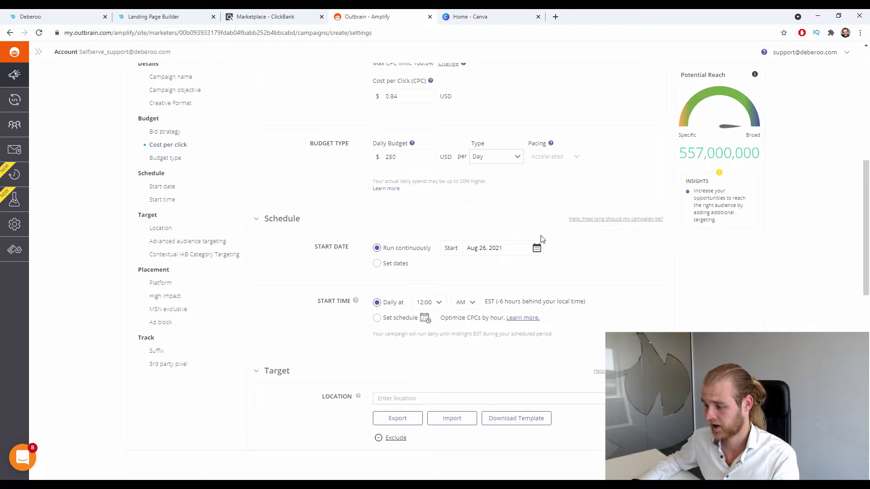
Step: Look at the custom day-and-hour schedule option for the start time and return to a daily start
scroll(541, 239, "down", 2)
left_click_drag(319, 214, 348, 213)
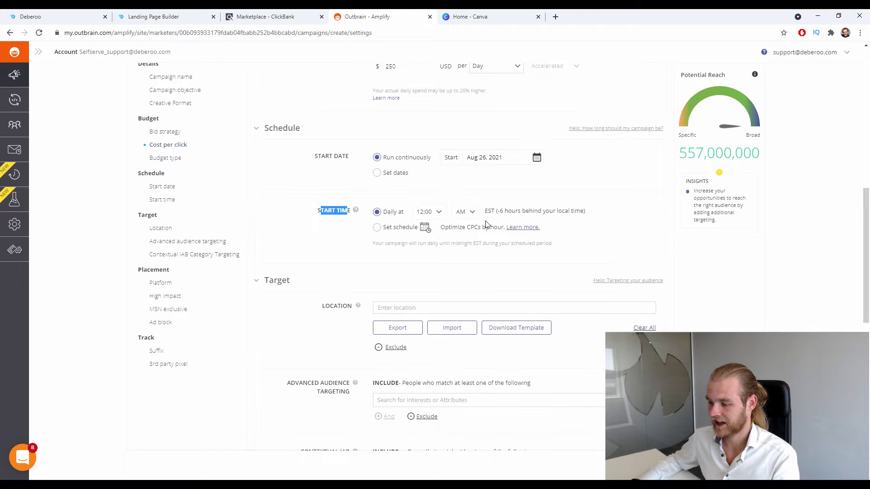
left_click(330, 229)
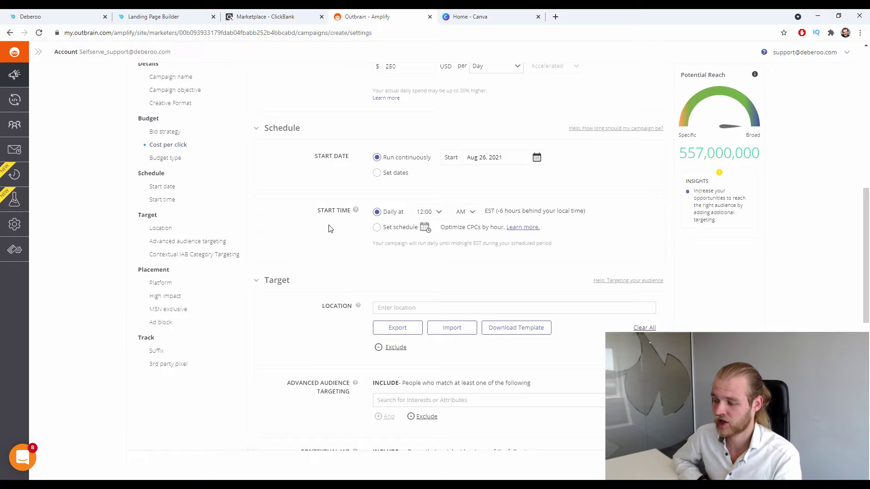
left_click(394, 228)
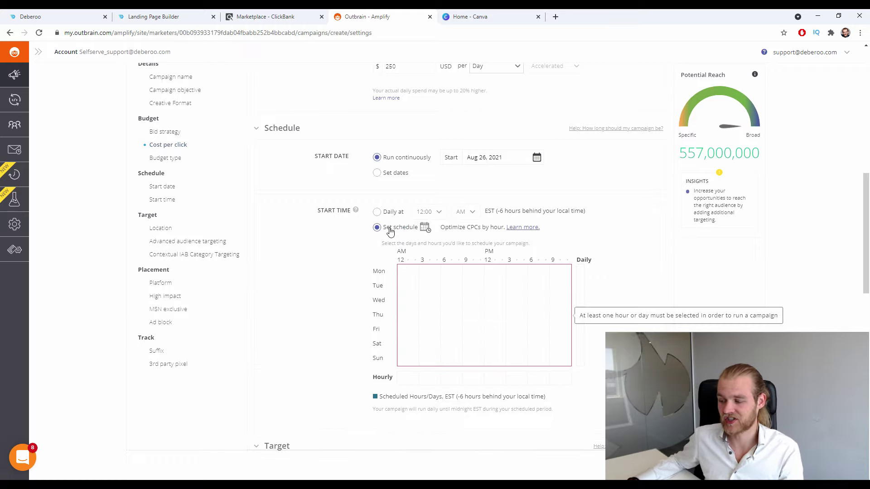
left_click(386, 212)
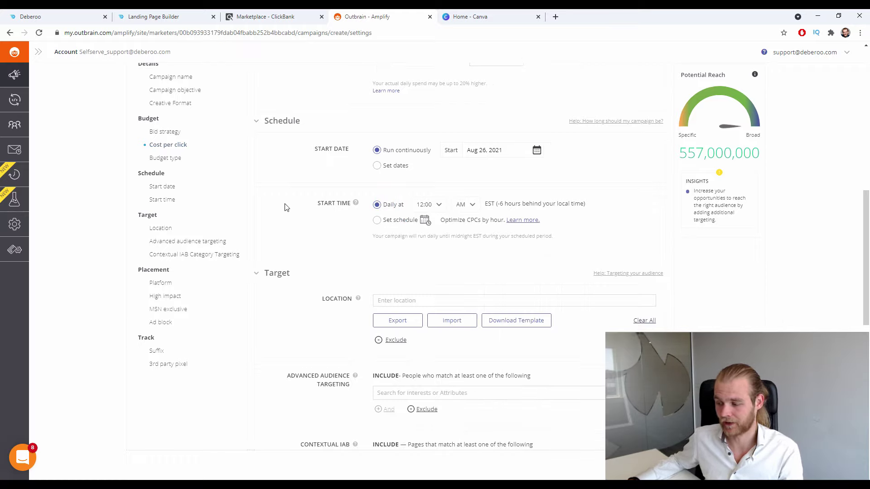
Step: Set the campaign's cost per click to 0.53 USD
scroll(284, 207, "down", 2)
scroll(285, 204, "up", 10)
left_click(572, 232)
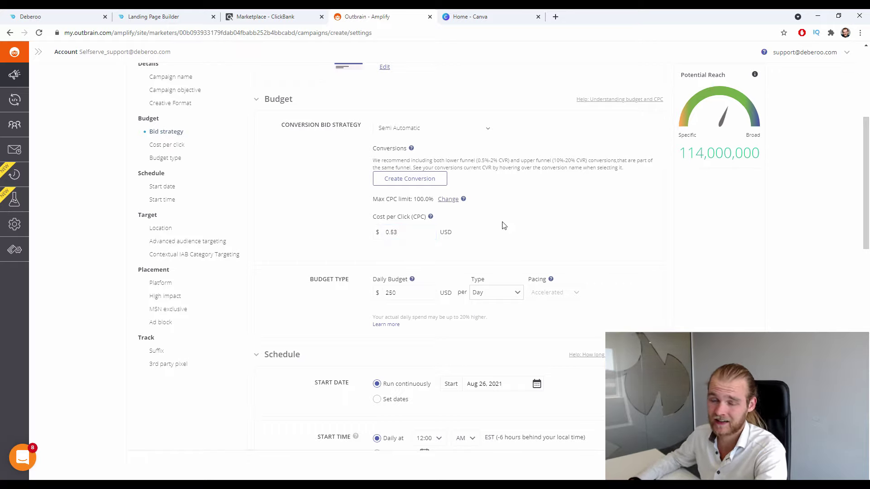